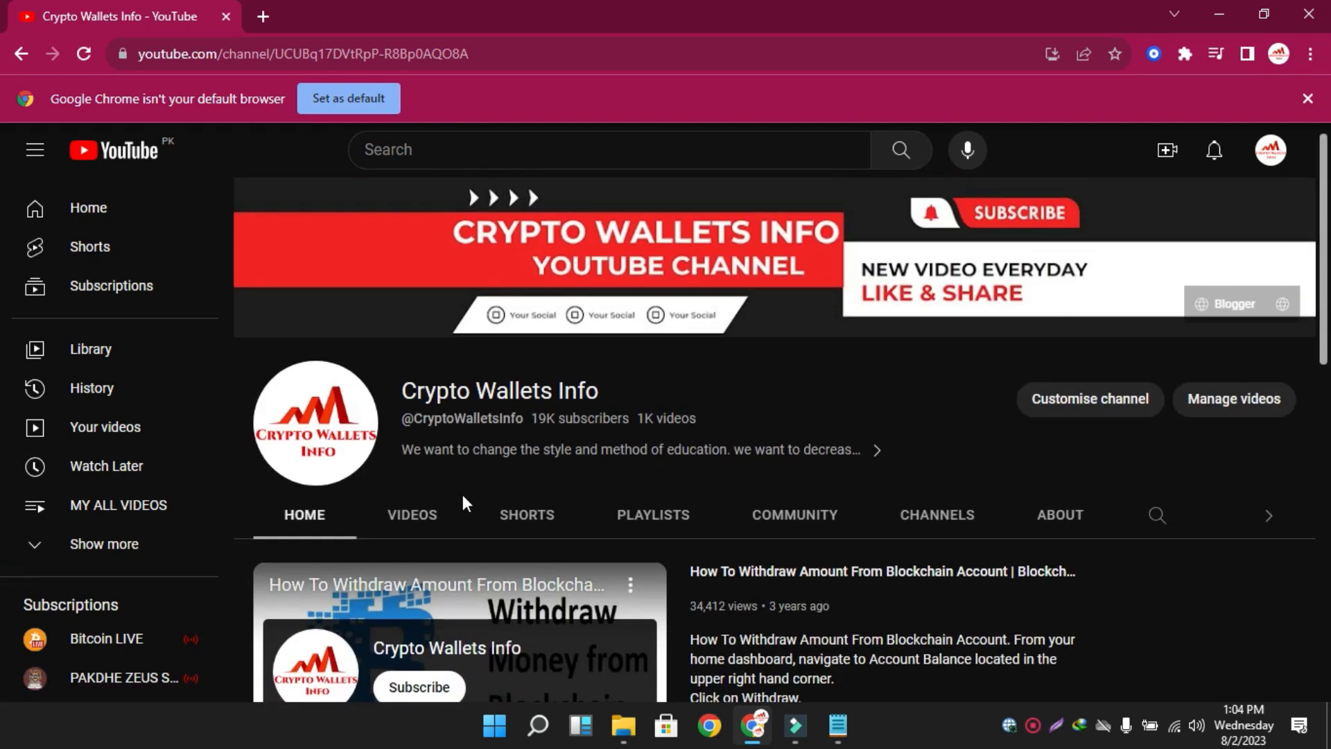
# Browse the latest uploads in the Crypto Wallets Info channel's video list
pyautogui.click(418, 517)
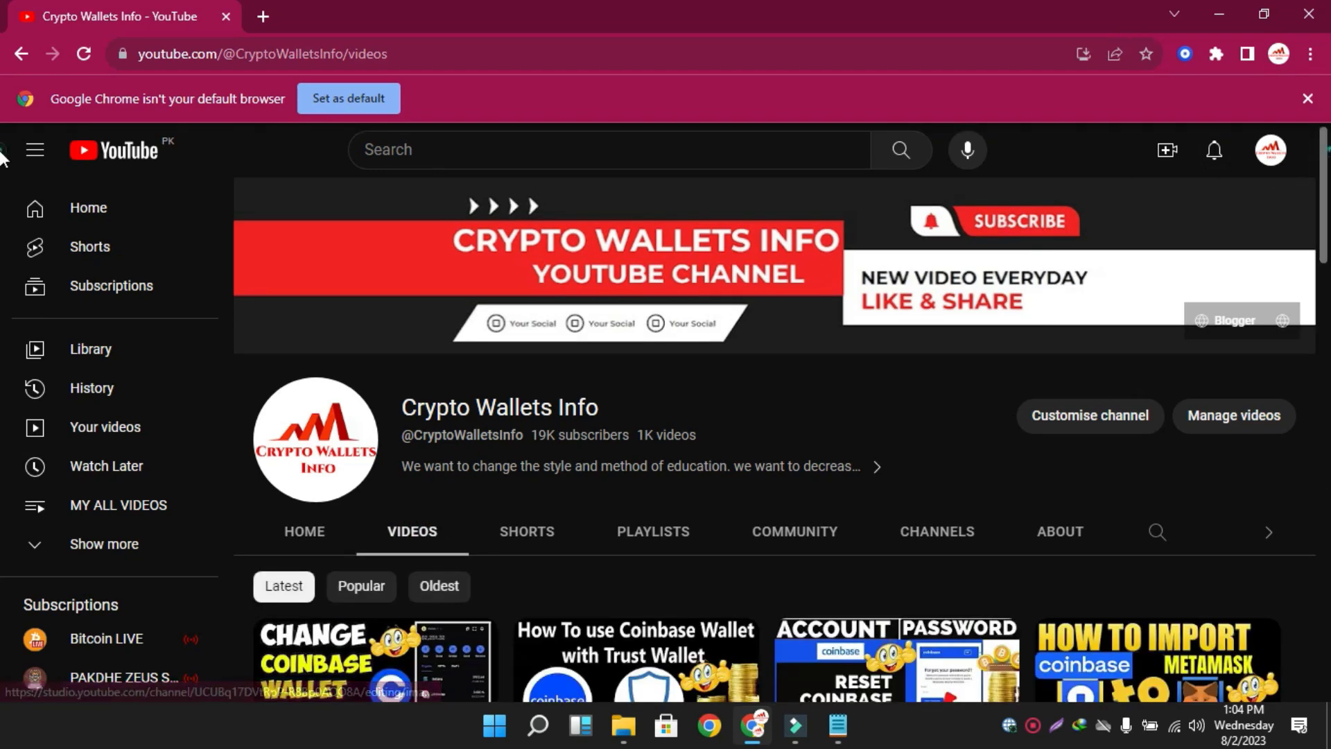
pyautogui.scroll(-2, 242, 367)
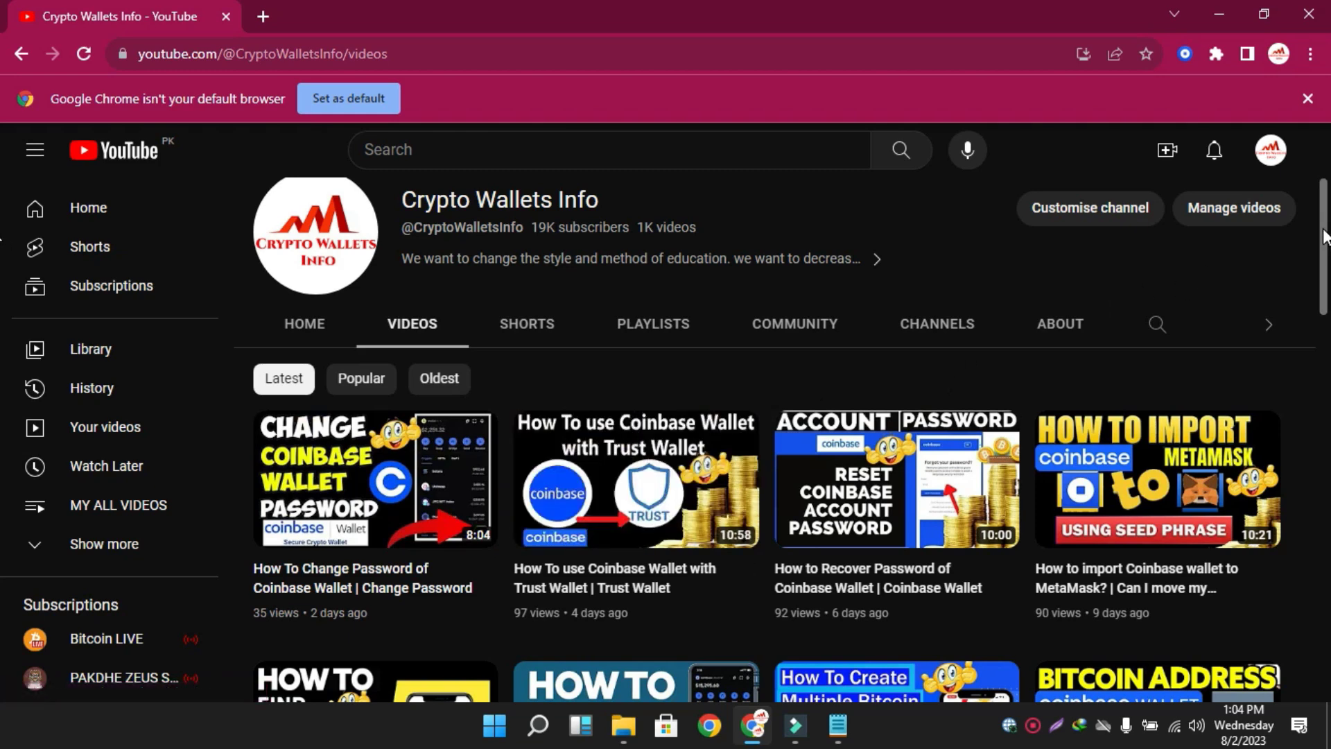
pyautogui.scroll(-4, 3, 300)
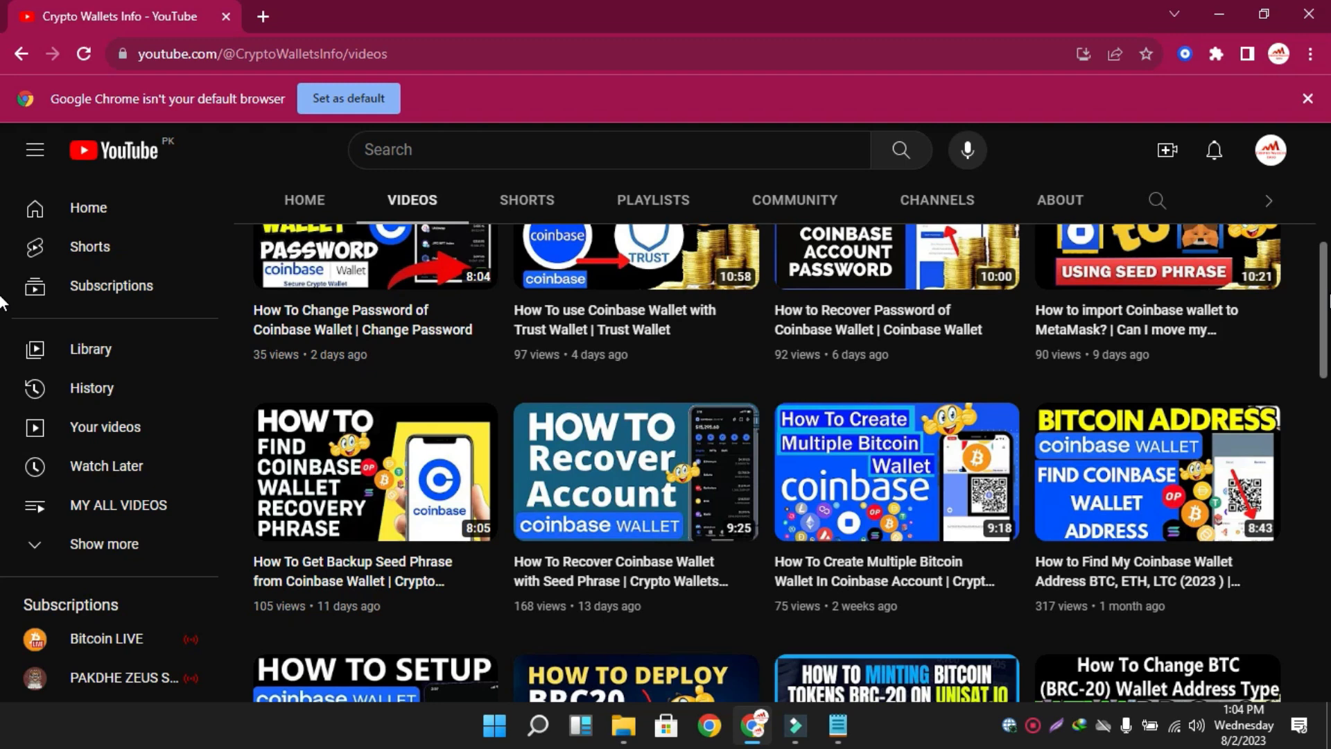
pyautogui.scroll(-3, 2, 300)
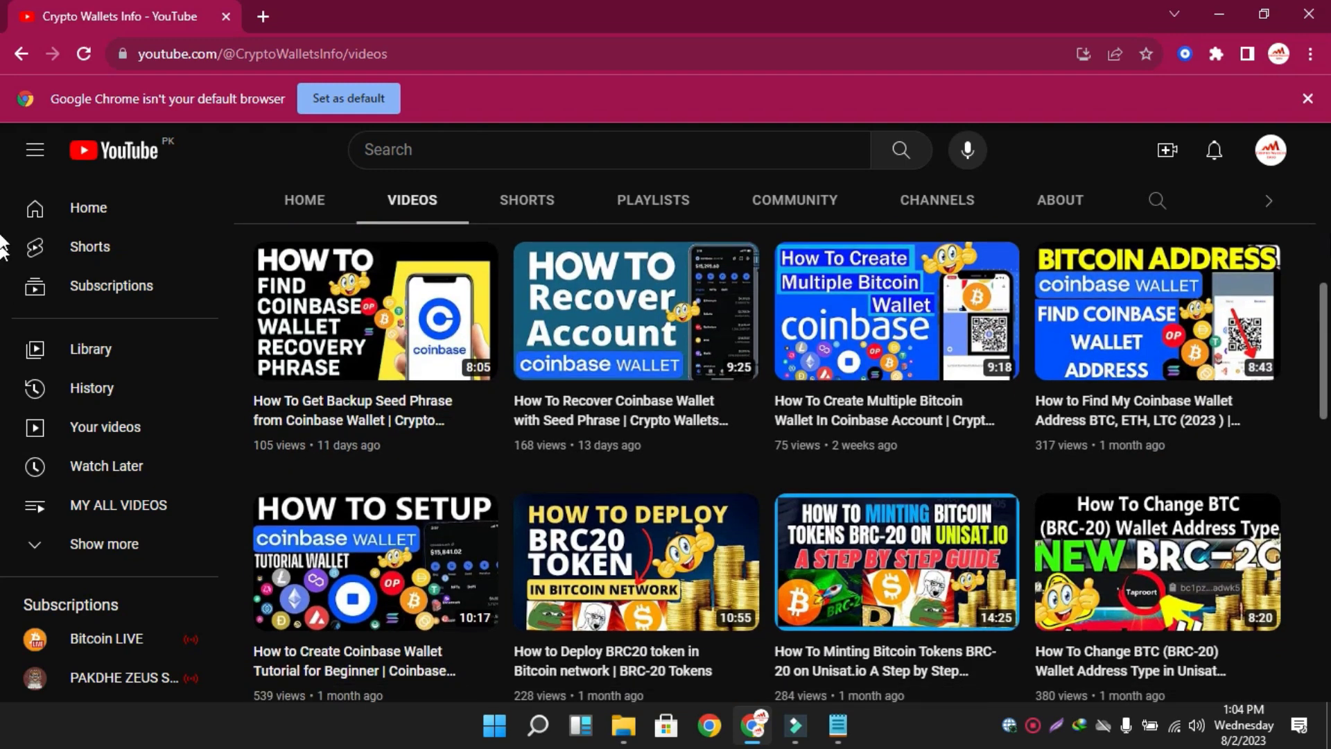
pyautogui.scroll(6, 2, 243)
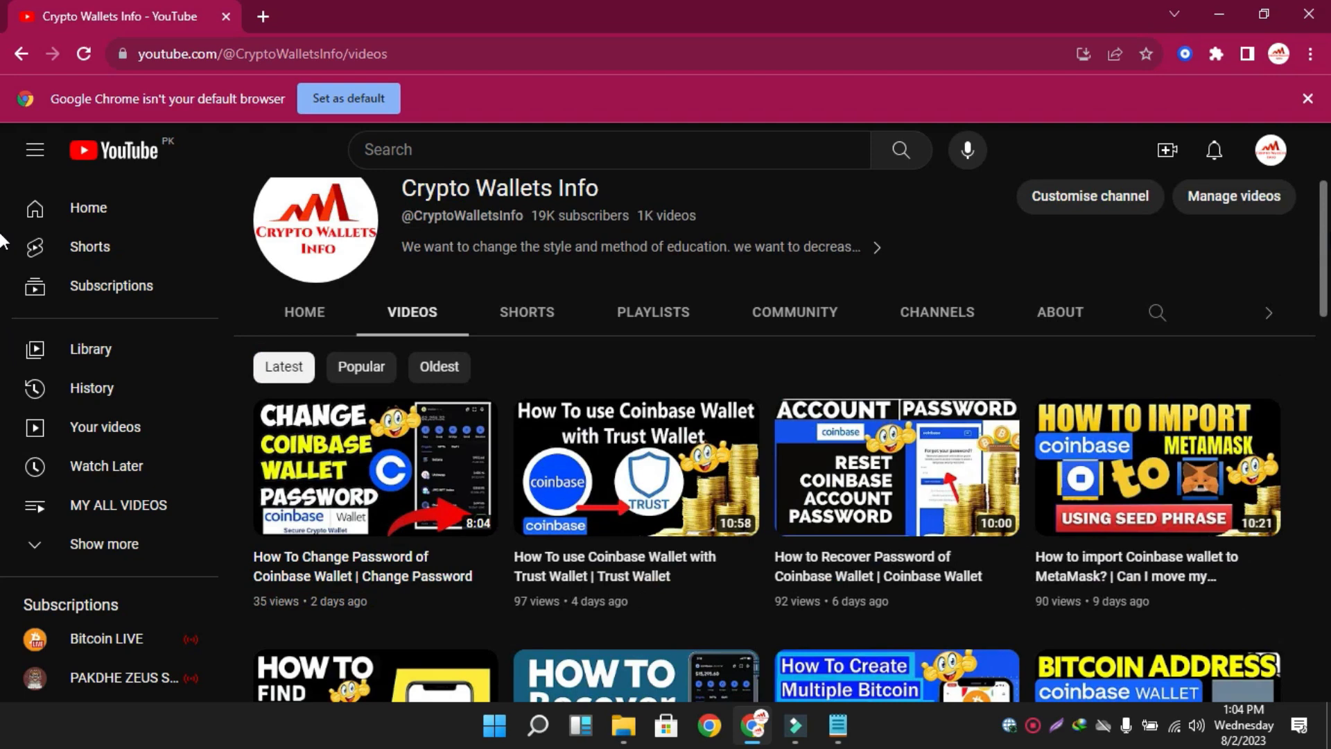
pyautogui.scroll(3, 2, 156)
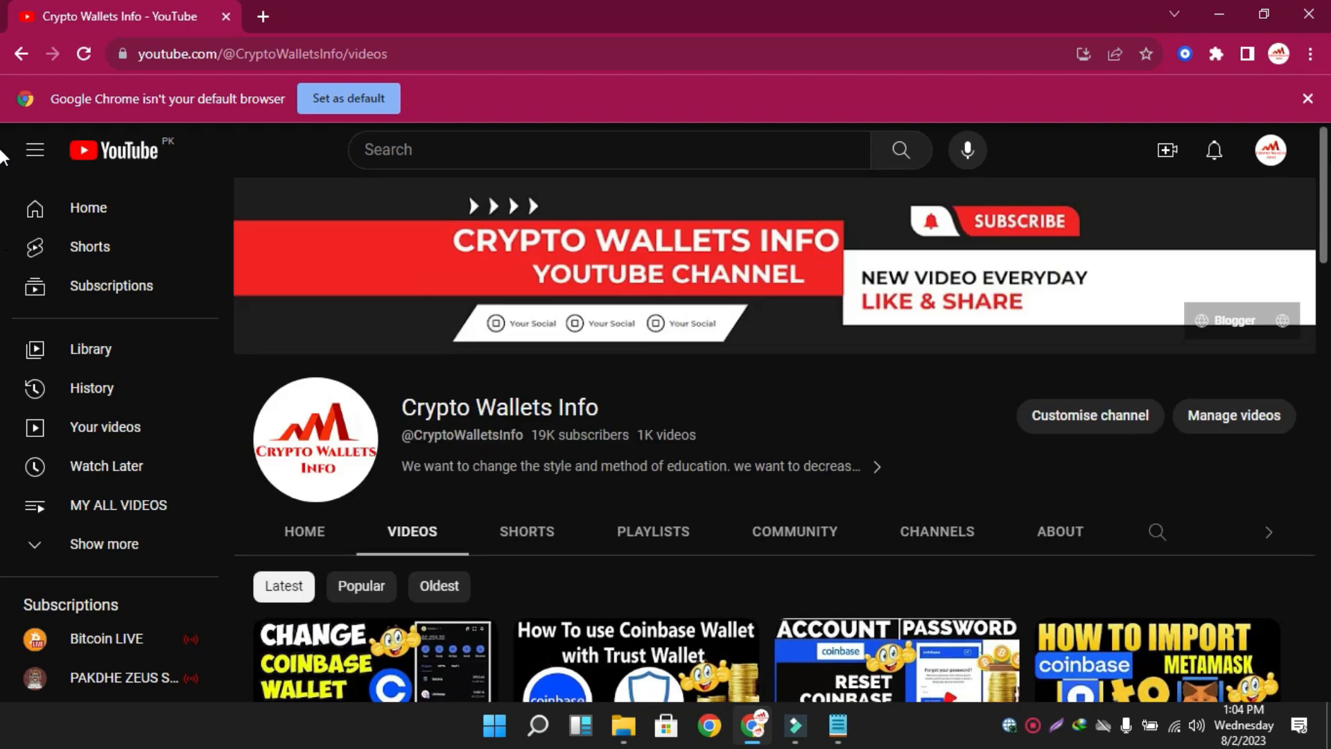
# Open the Coinbase Wallet extension and unlock it with the wallet password
pyautogui.click(1183, 53)
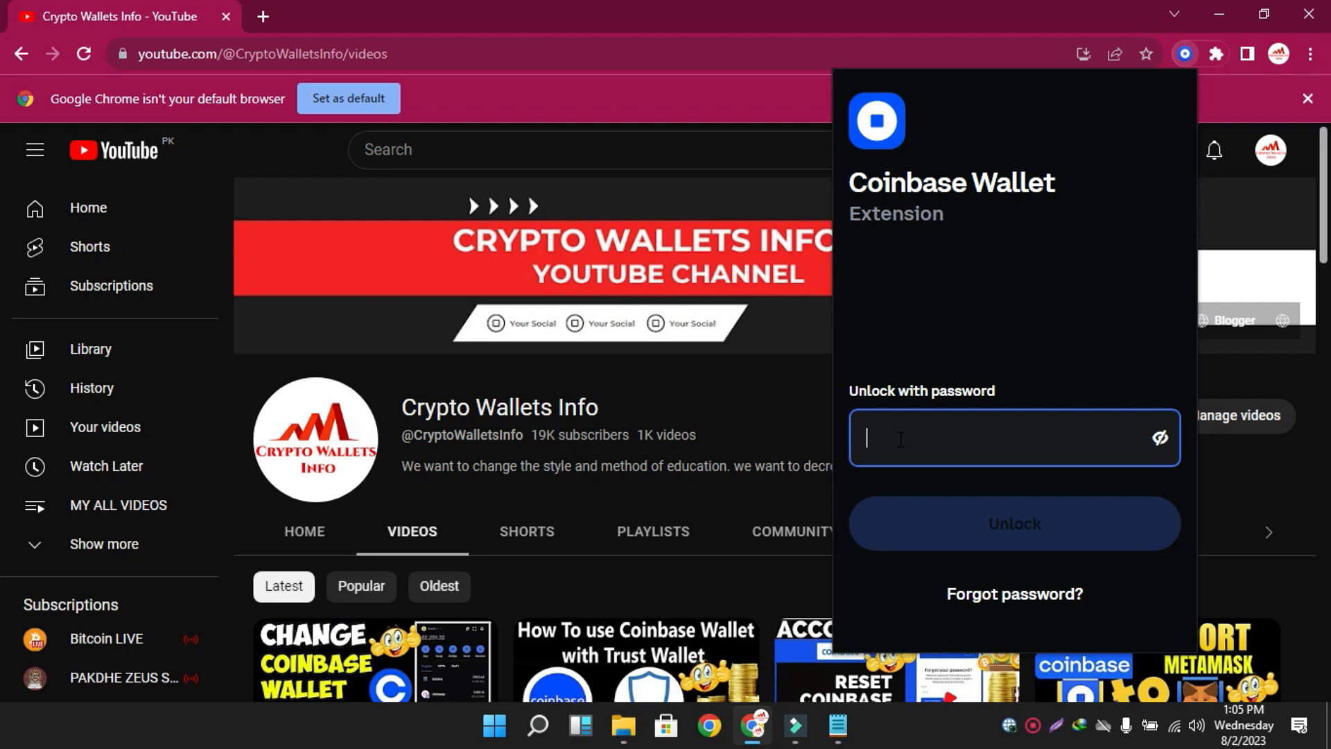
pyautogui.write('••••')
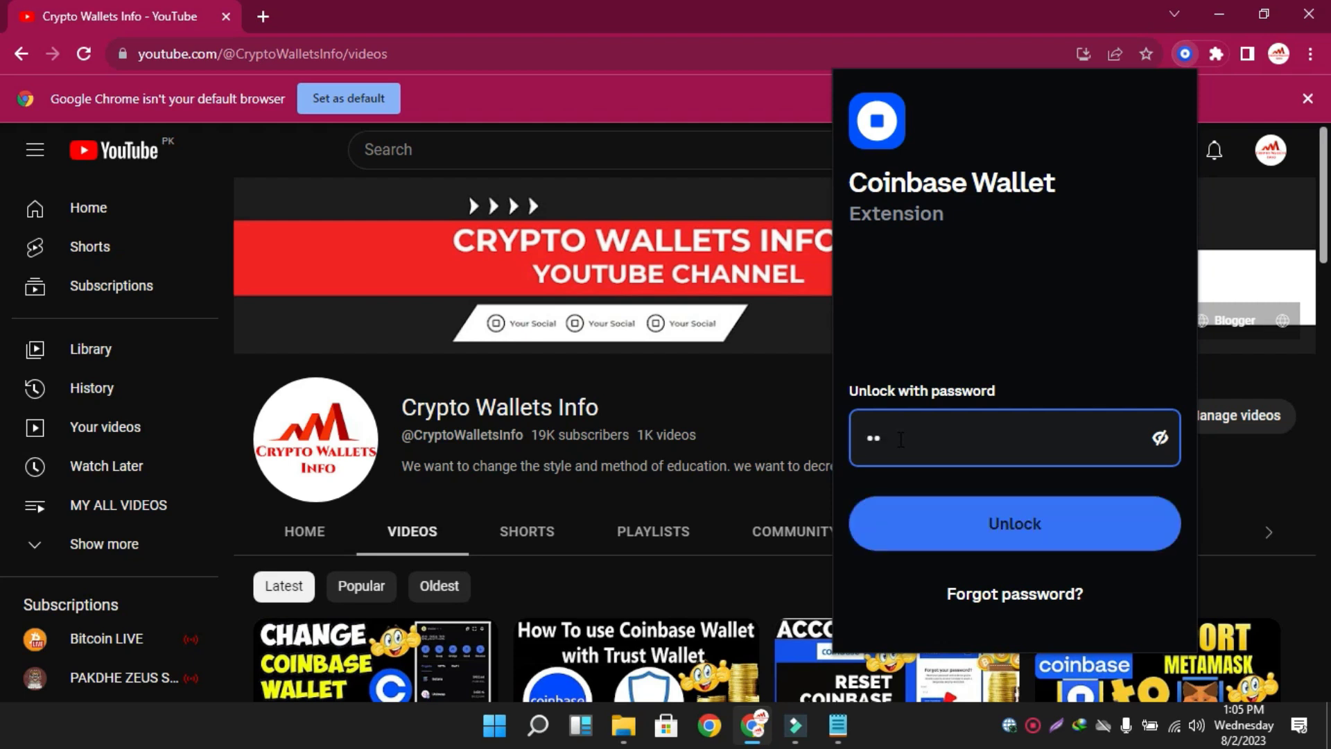
pyautogui.write('•••••')
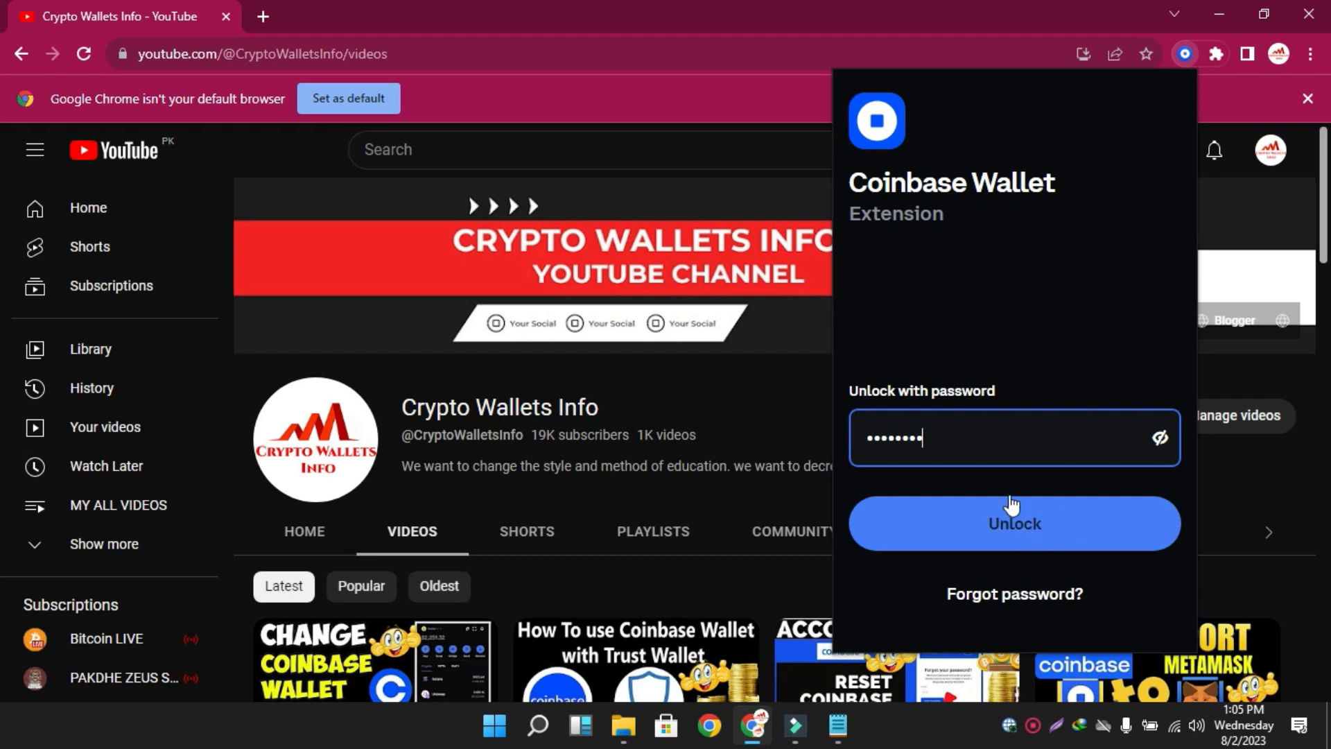
pyautogui.click(1026, 543)
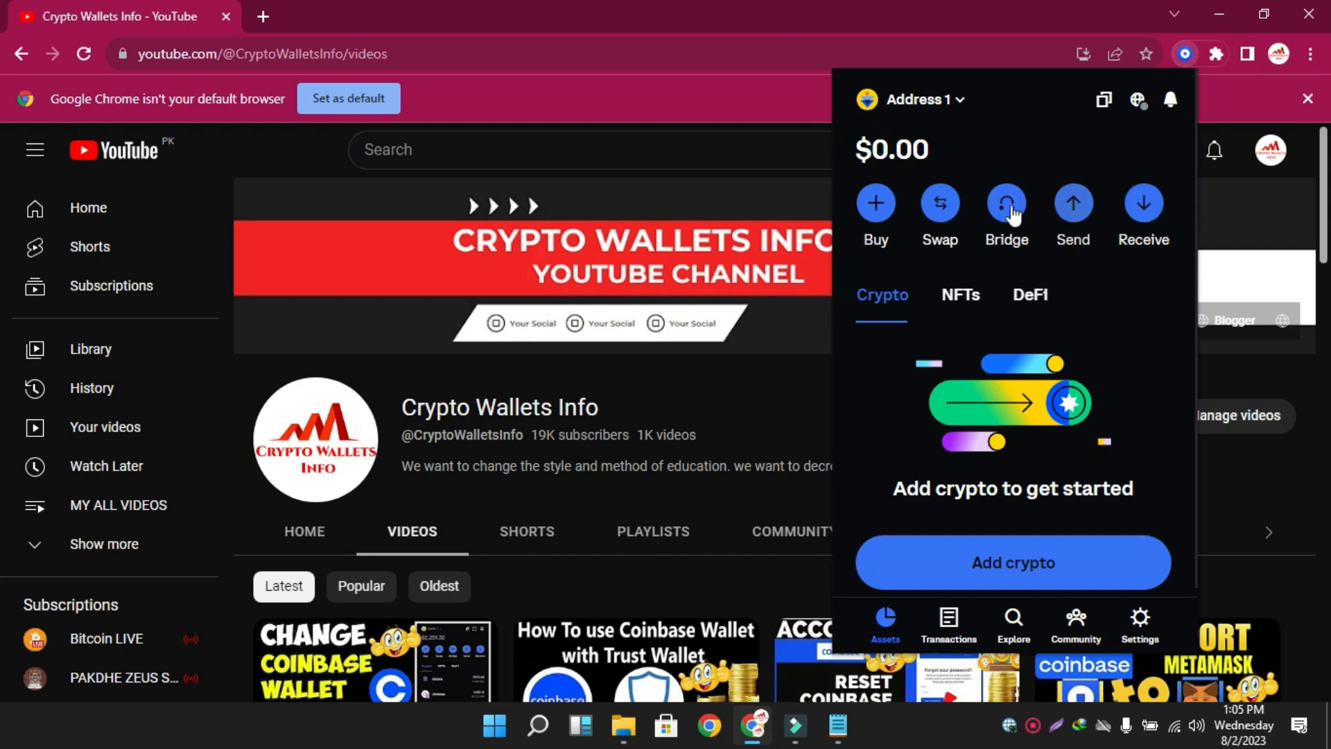
# Review the wallet's receiving addresses for Ethereum, Solana, Bitcoin, Dogecoin and Litecoin, and return to the assets overview
pyautogui.click(1144, 211)
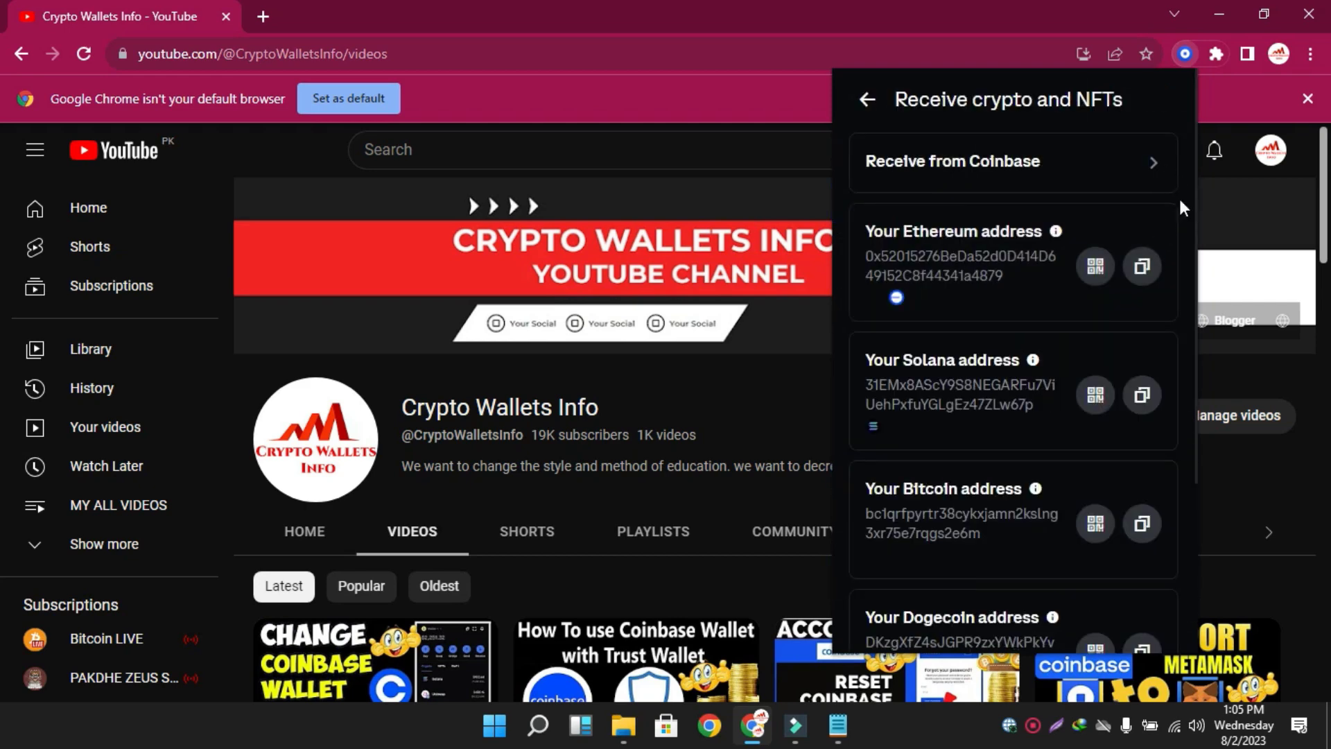
pyautogui.scroll(-3, 1183, 206)
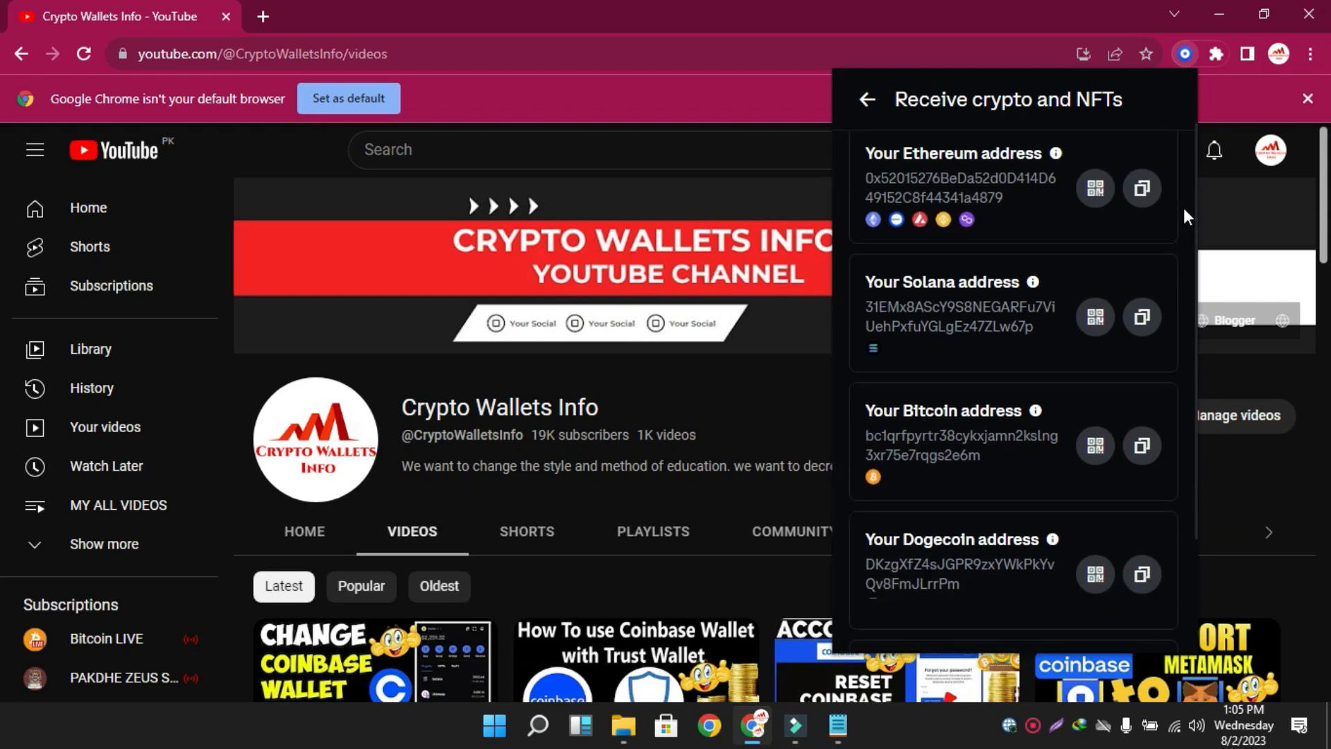
pyautogui.scroll(3, 1184, 206)
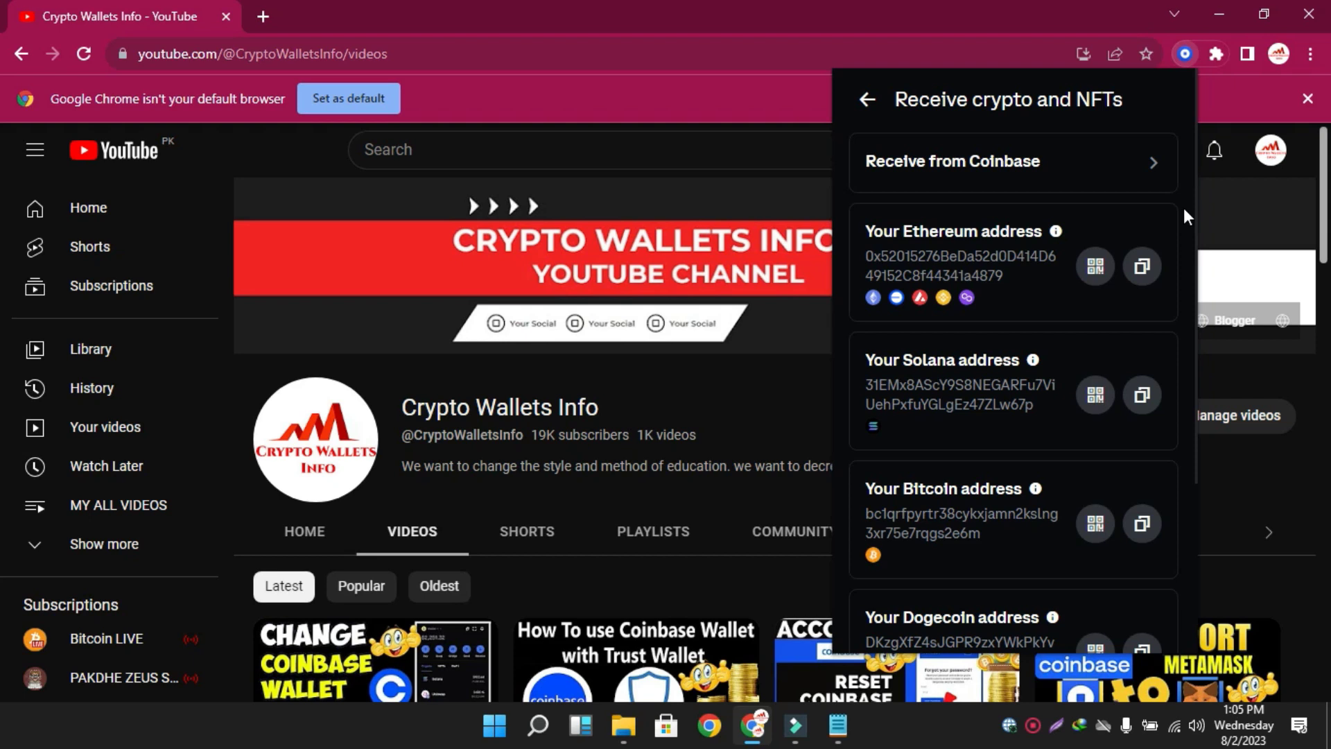
pyautogui.scroll(-3, 1184, 207)
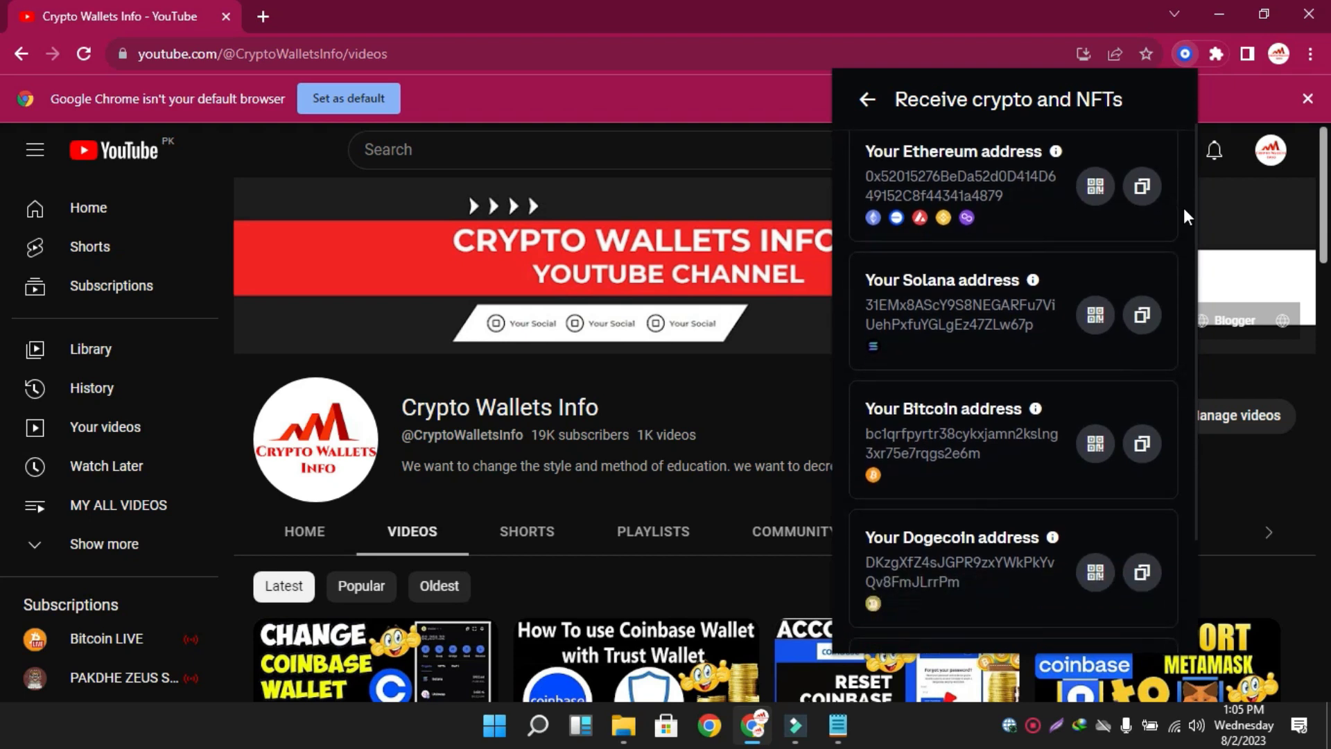
pyautogui.scroll(-2, 1184, 207)
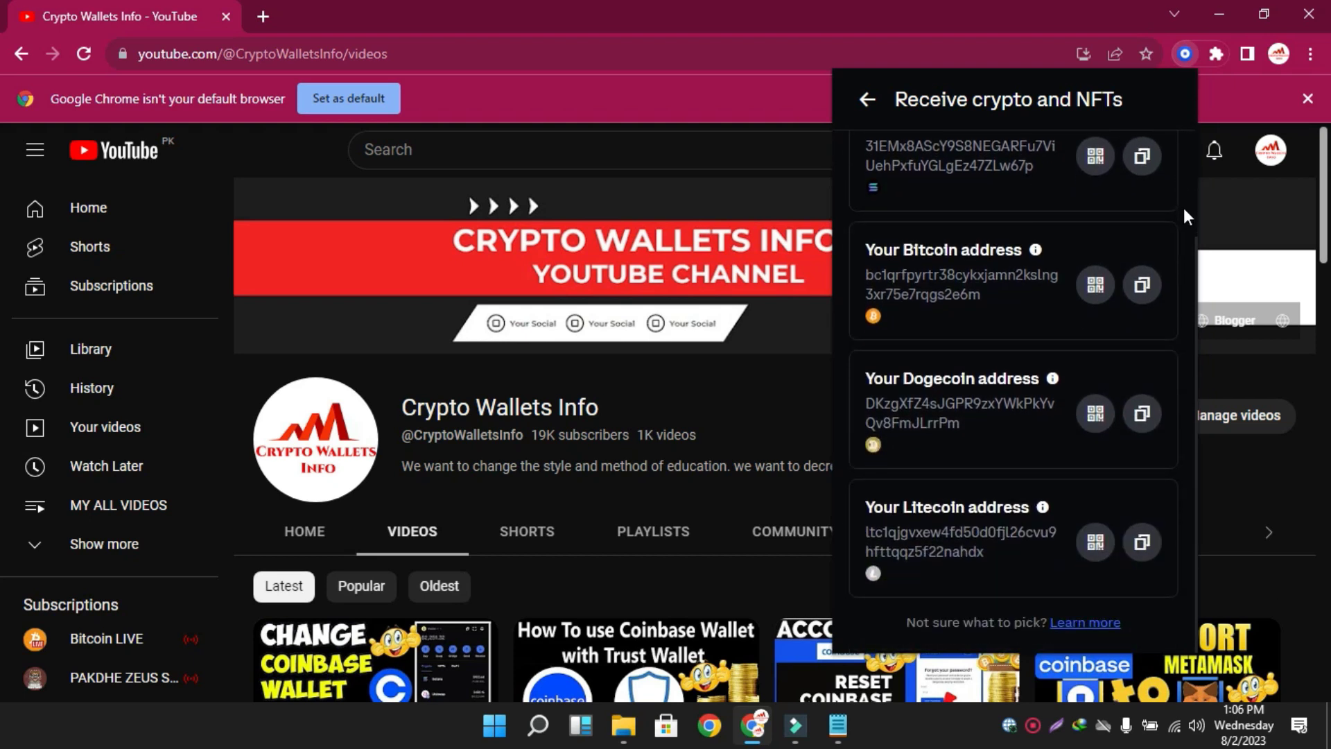
pyautogui.scroll(3, 1184, 207)
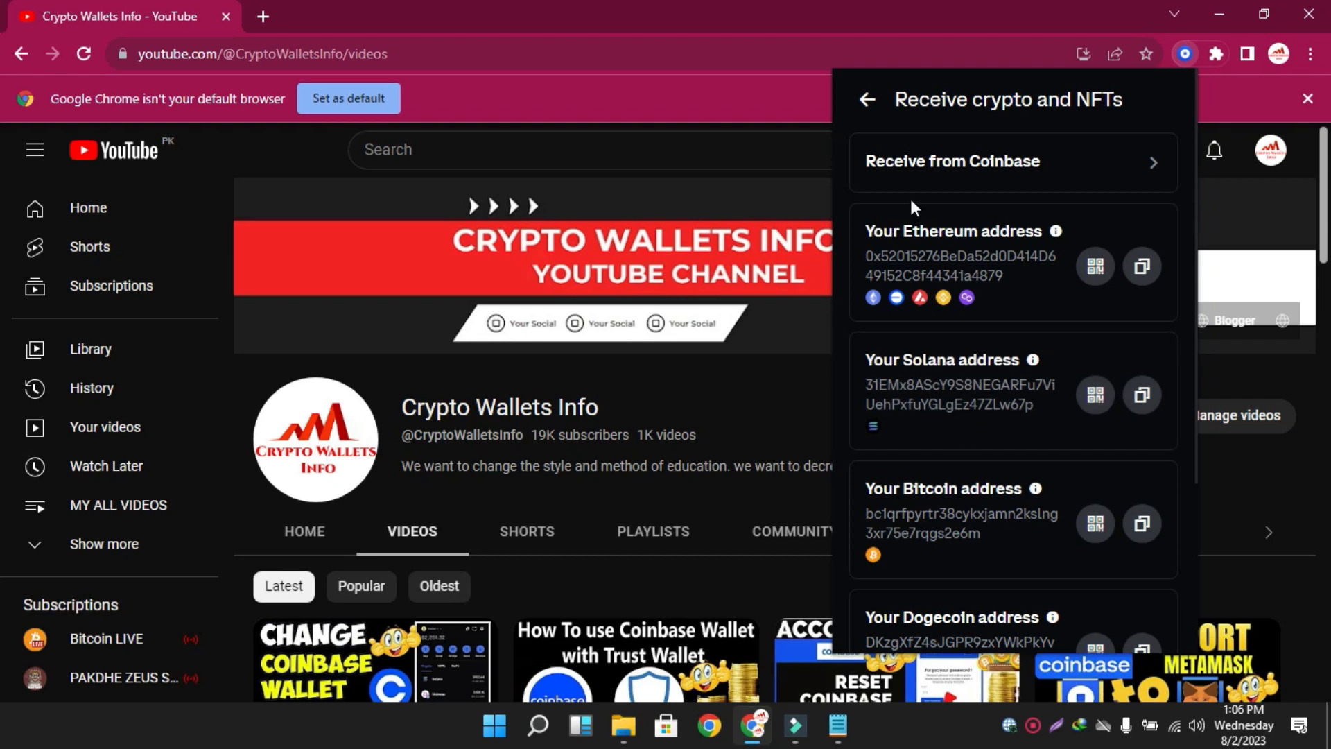
pyautogui.click(867, 104)
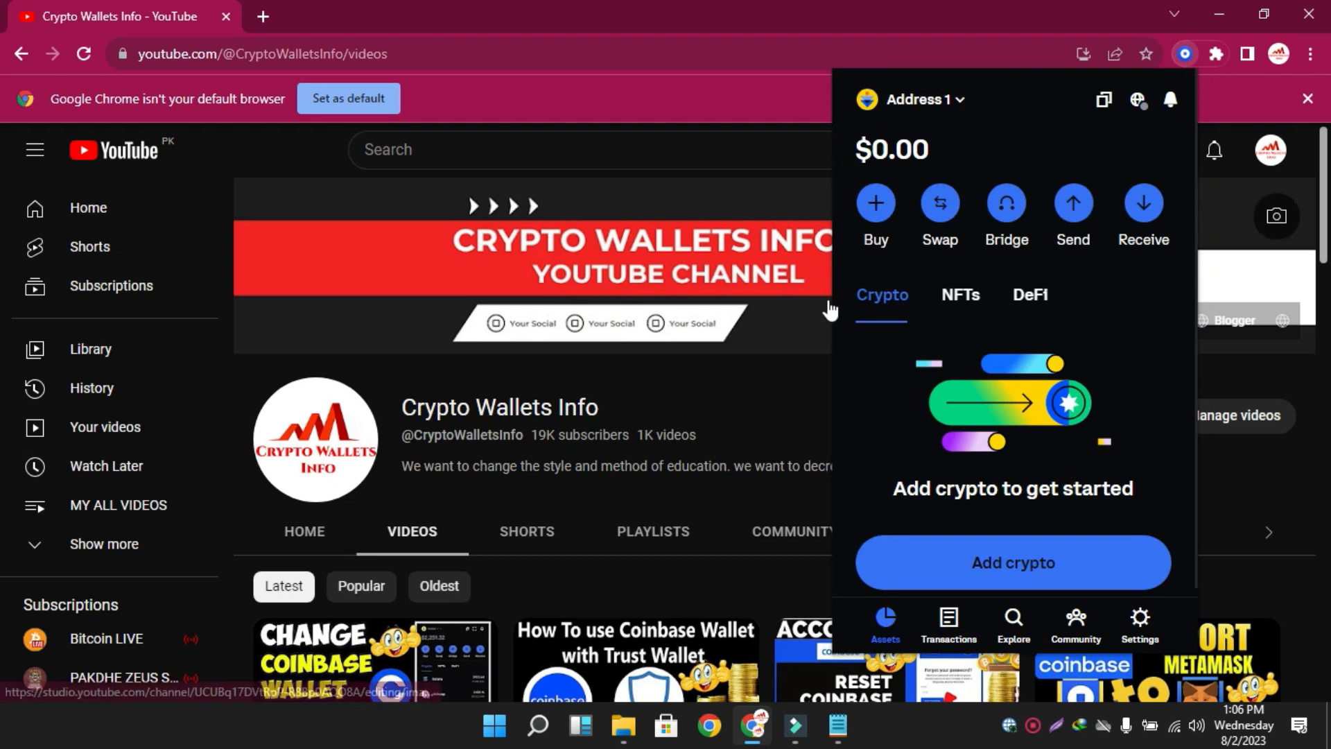
# Open the wallet's export of public addresses in its settings and copy the addresses and xpubs
pyautogui.click(1151, 635)
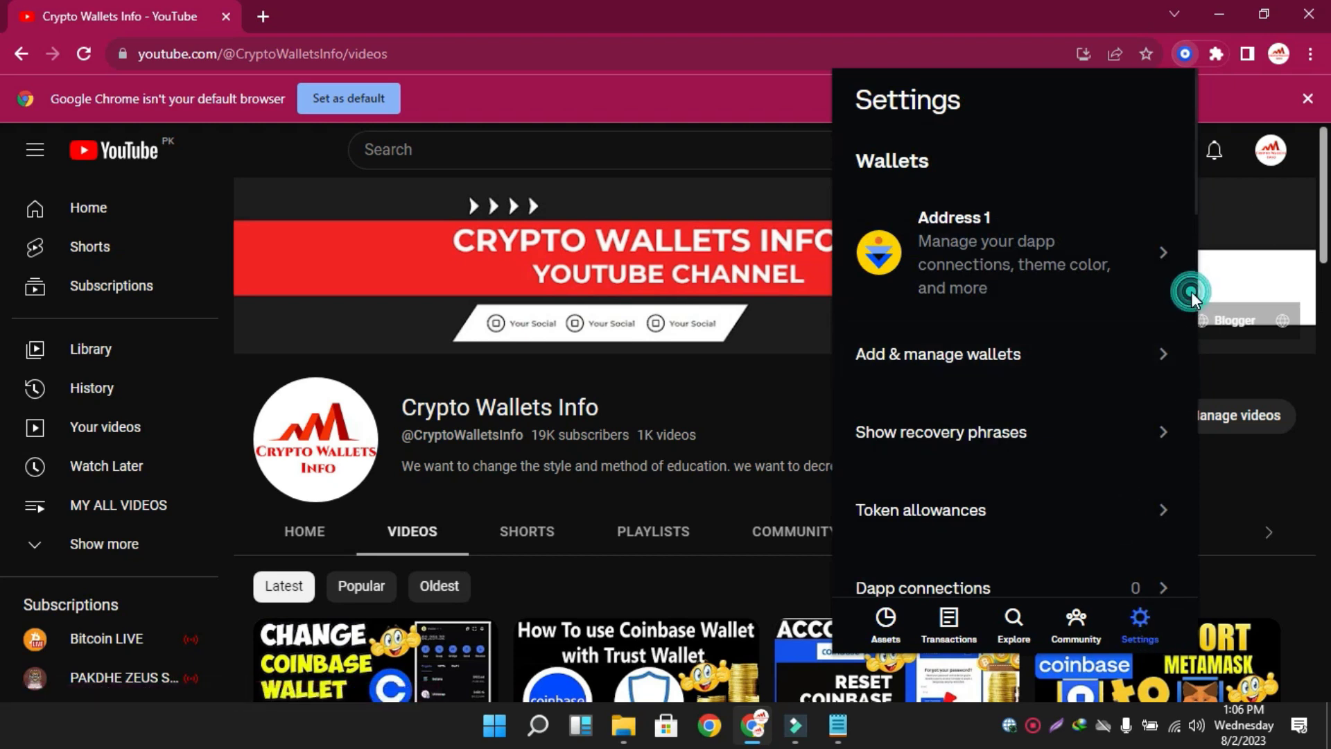
pyautogui.scroll(-2, 1191, 295)
pyautogui.scroll(-2, 1191, 295)
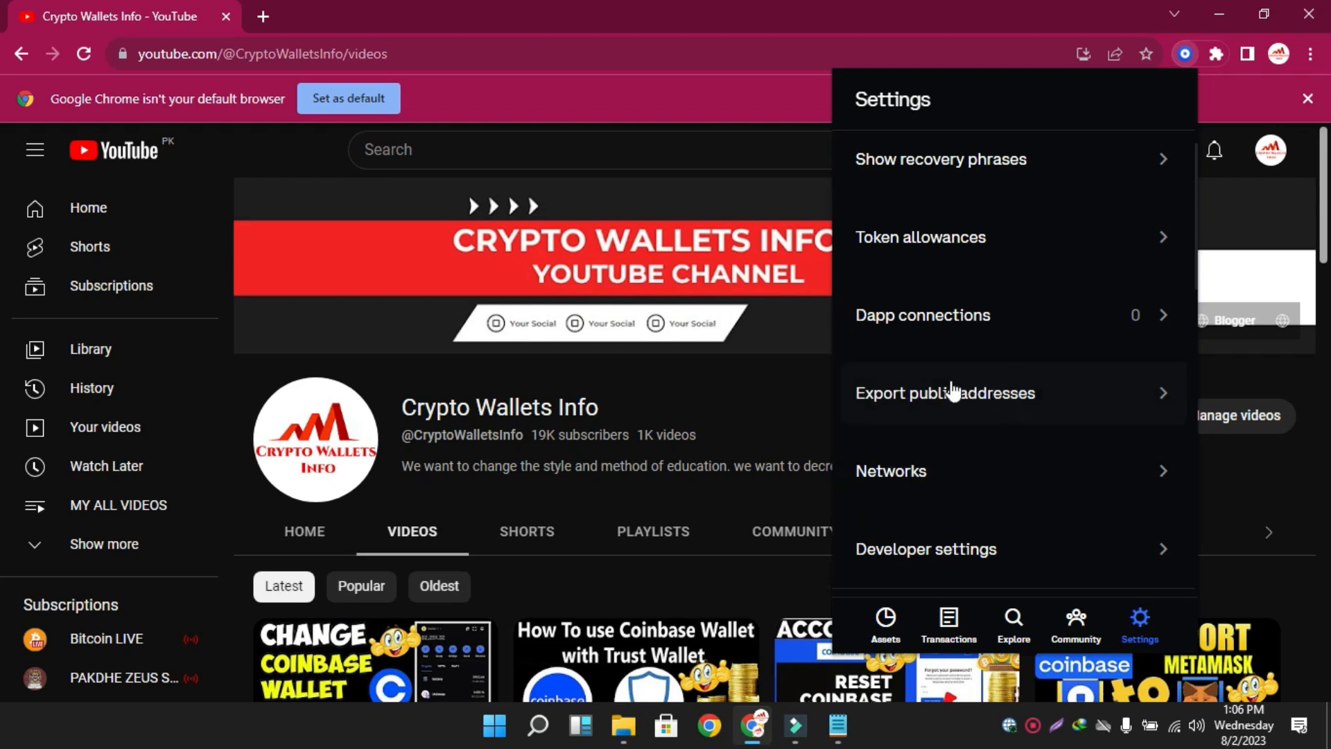
pyautogui.click(994, 401)
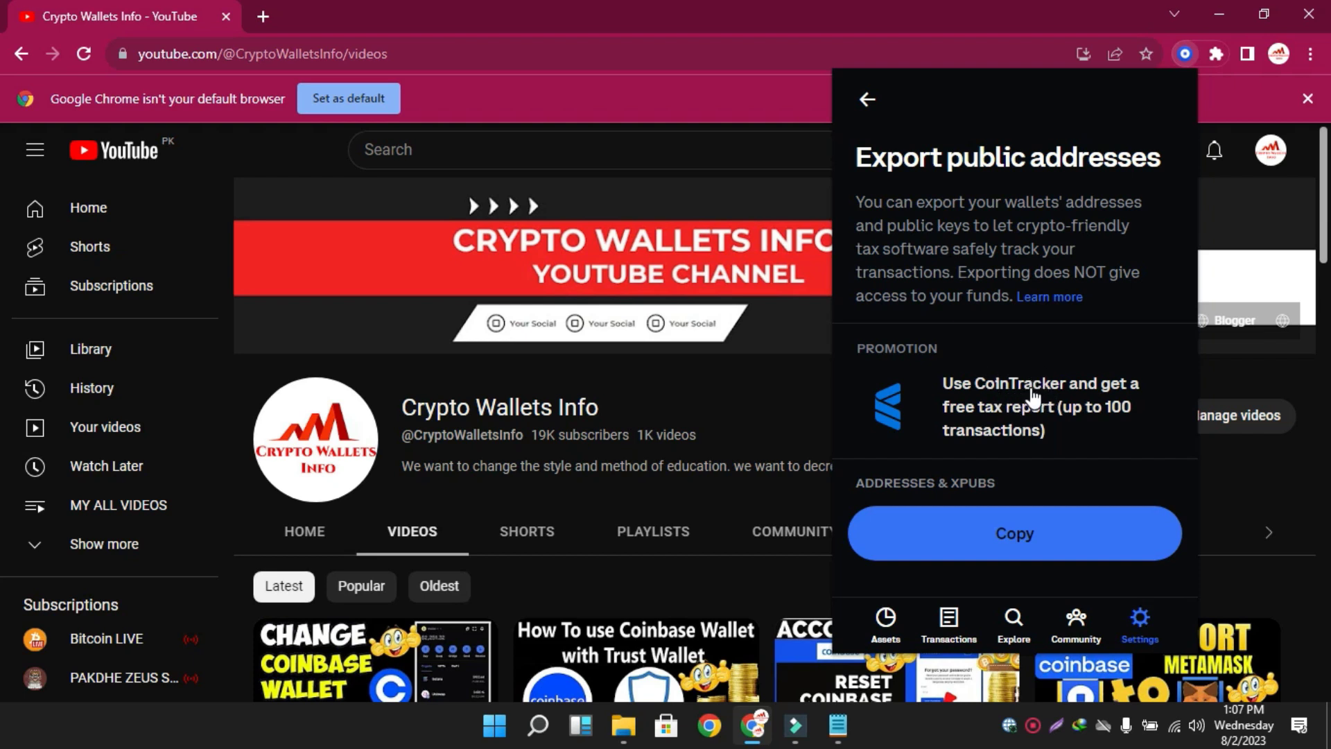
pyautogui.click(959, 520)
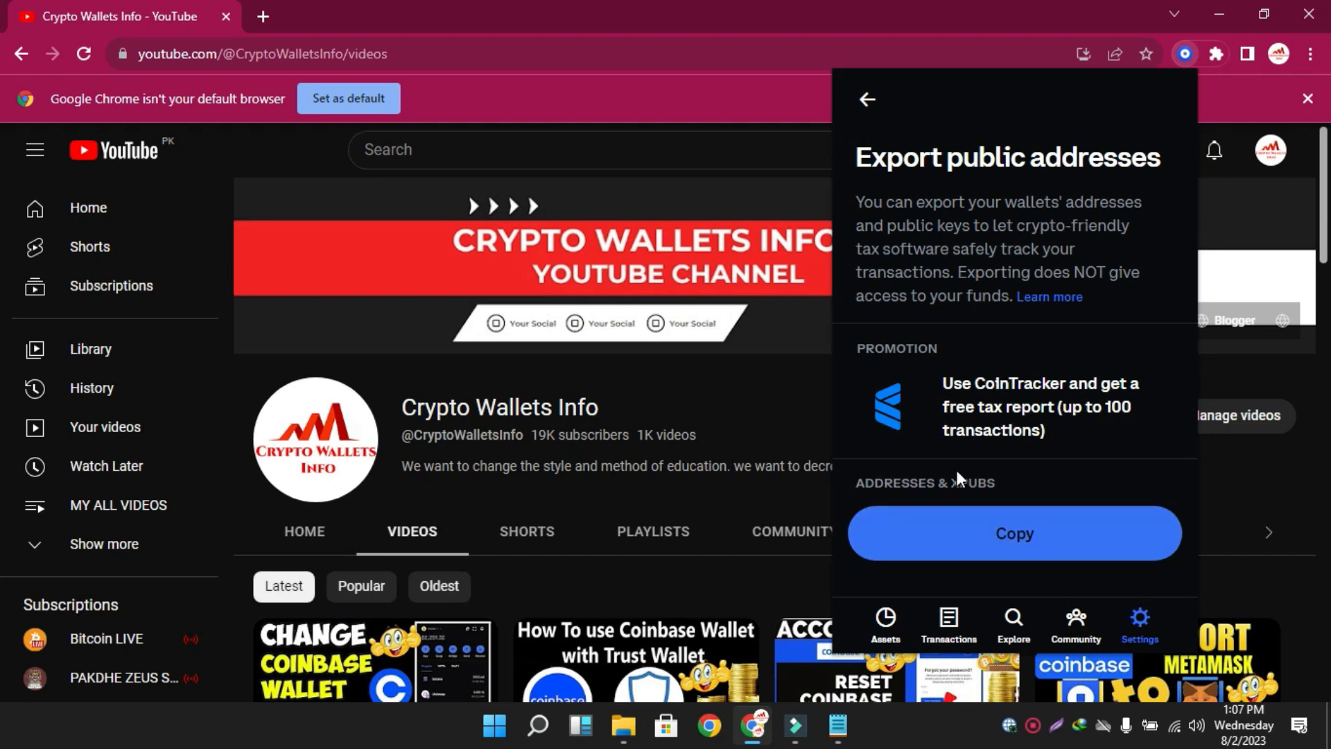
pyautogui.click(1013, 535)
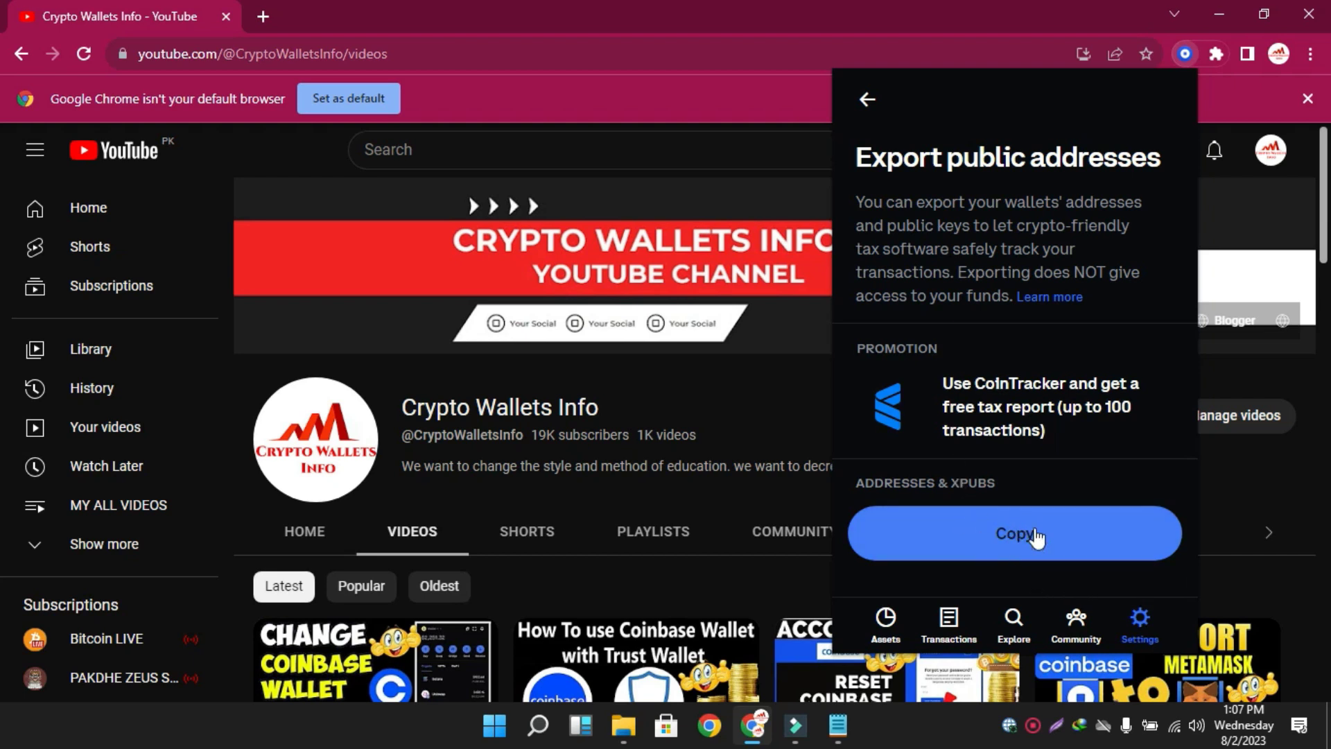
pyautogui.click(1010, 538)
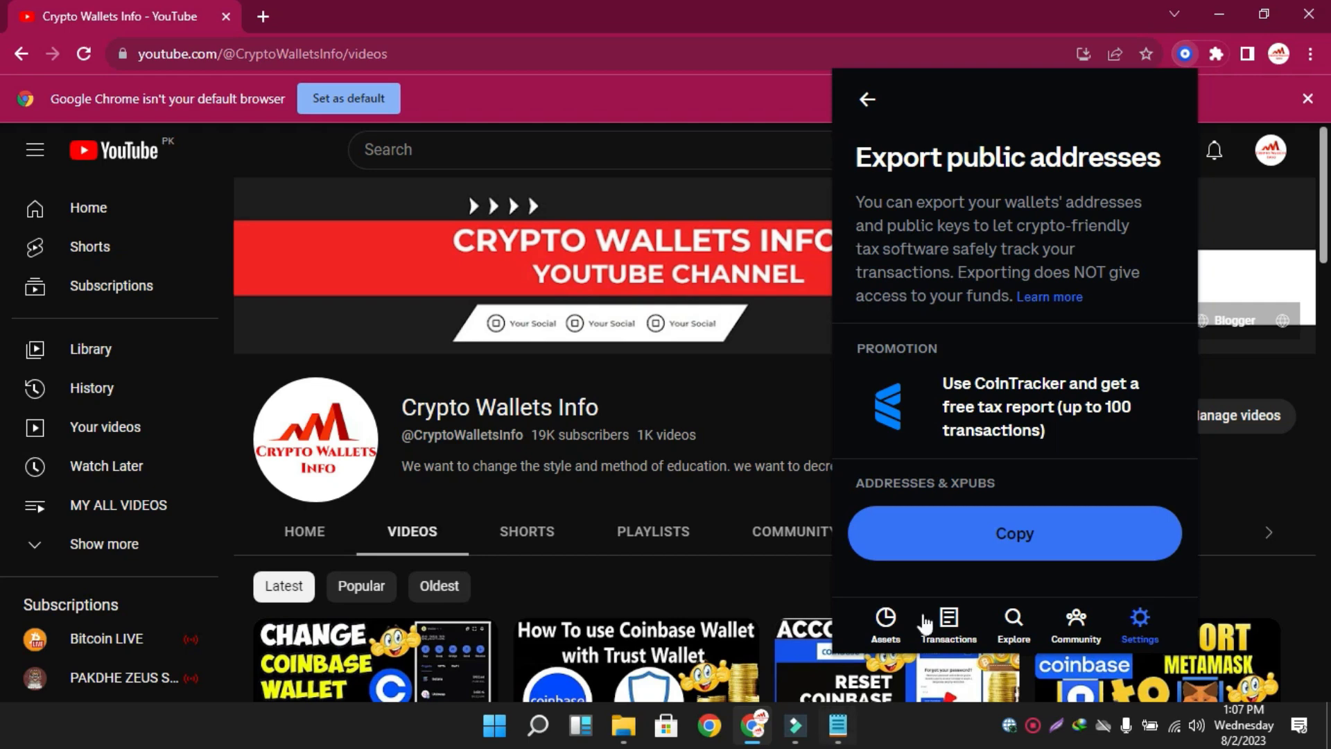
# Switch to Notepad and paste the copied public addresses and xpubs into the empty document
pyautogui.click(839, 728)
pyautogui.click(838, 728)
pyautogui.click(839, 728)
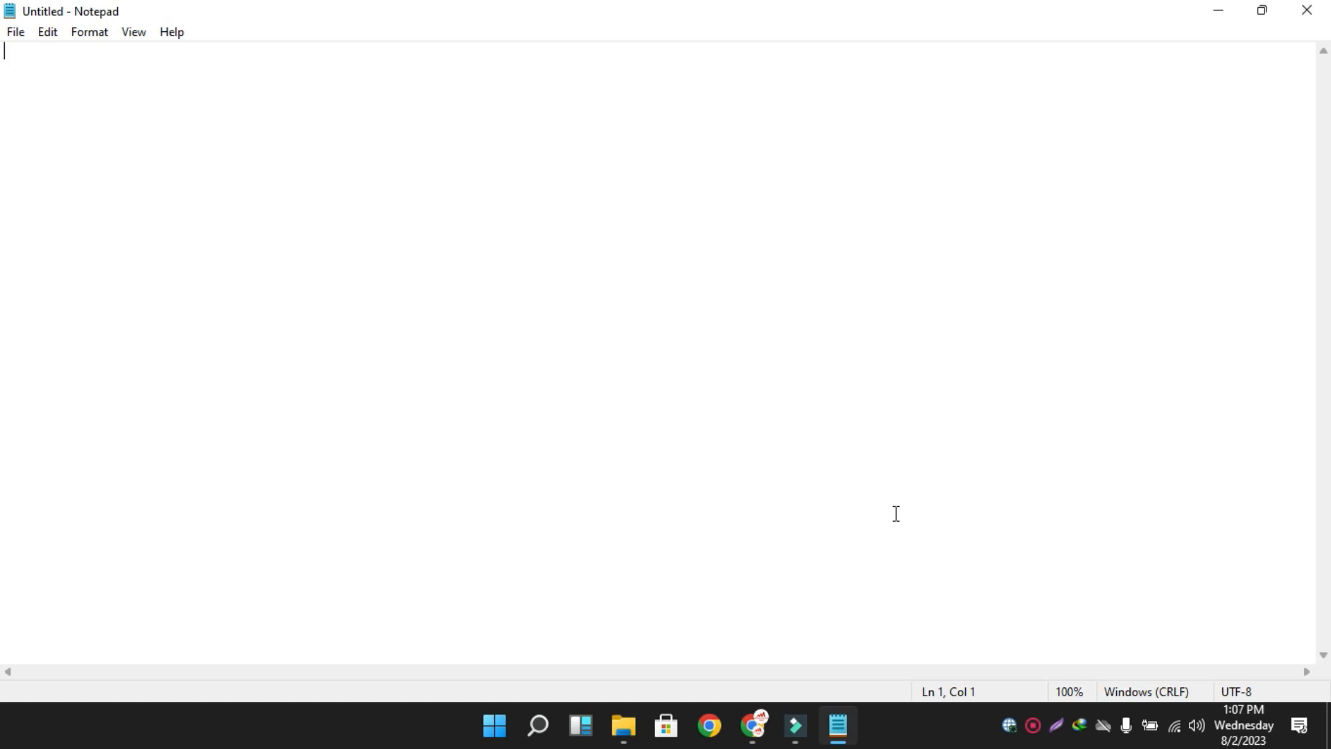
pyautogui.hotkey('ctrl', 'v')
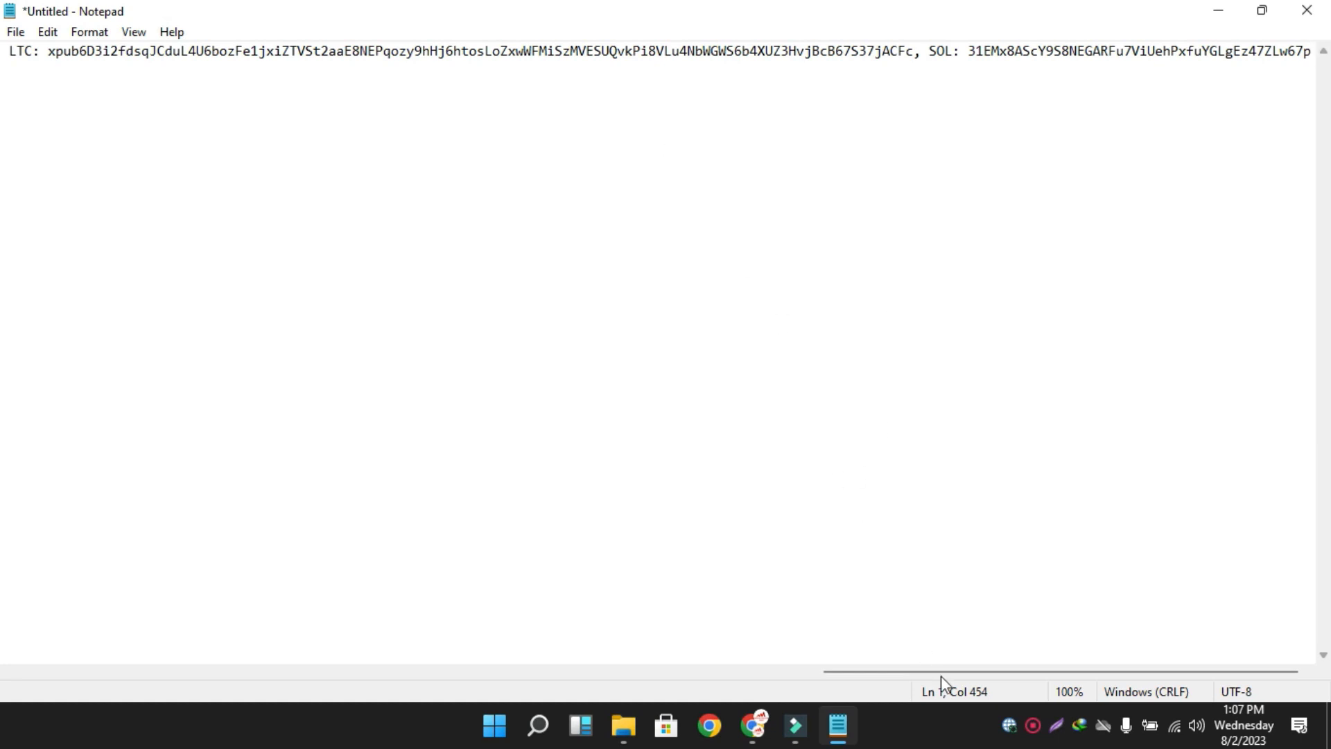
# Split the pasted text so the BTC, DOGE, ETH, LTC and SOL entries each stand on their own line
pyautogui.moveTo(942, 671); pyautogui.dragTo(164, 670)
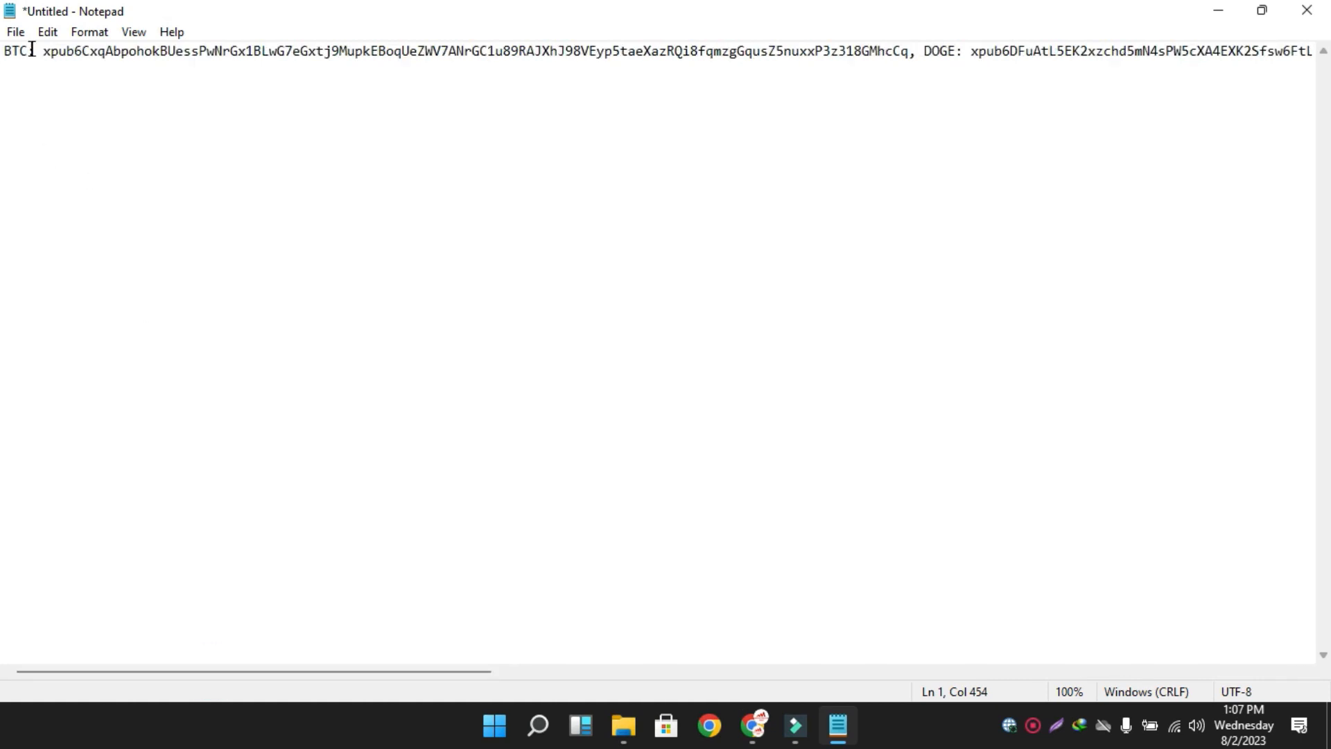
pyautogui.click(912, 54)
pyautogui.click(919, 54)
pyautogui.press('Return')
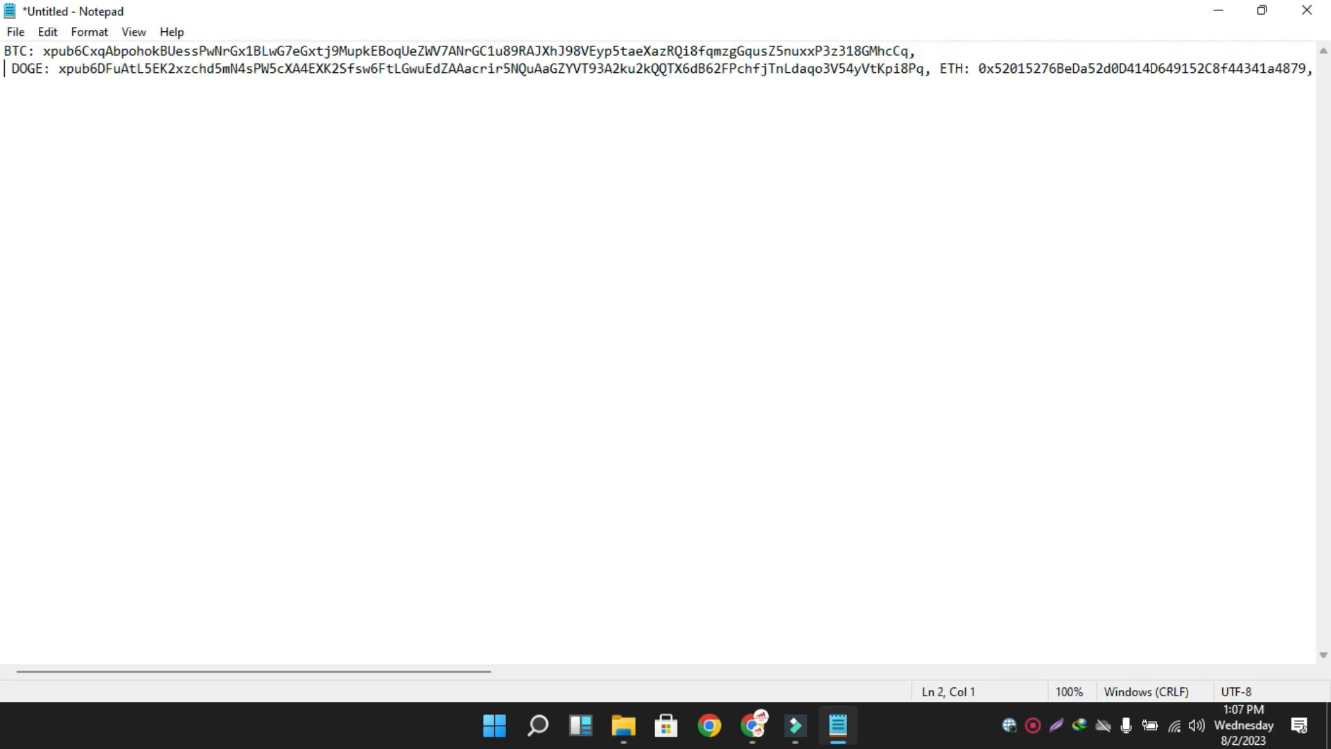
pyautogui.click(941, 69)
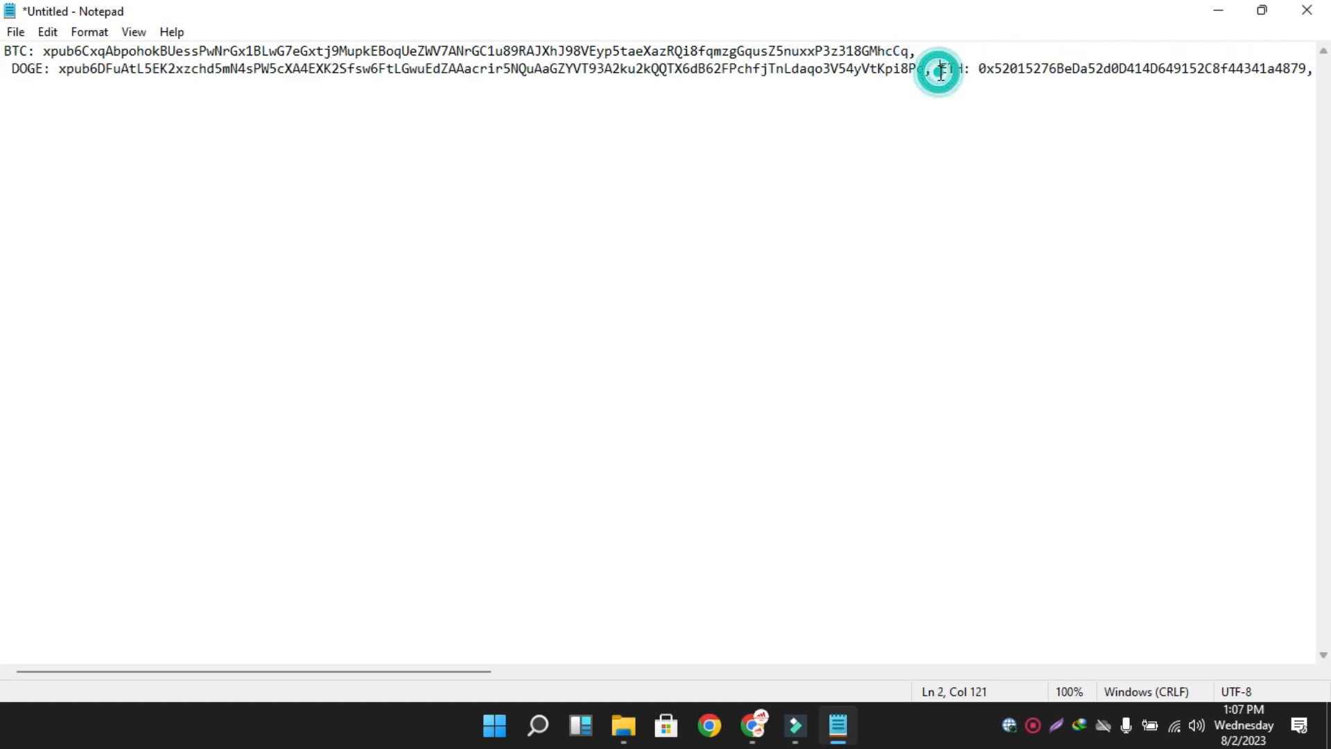
pyautogui.press('Return')
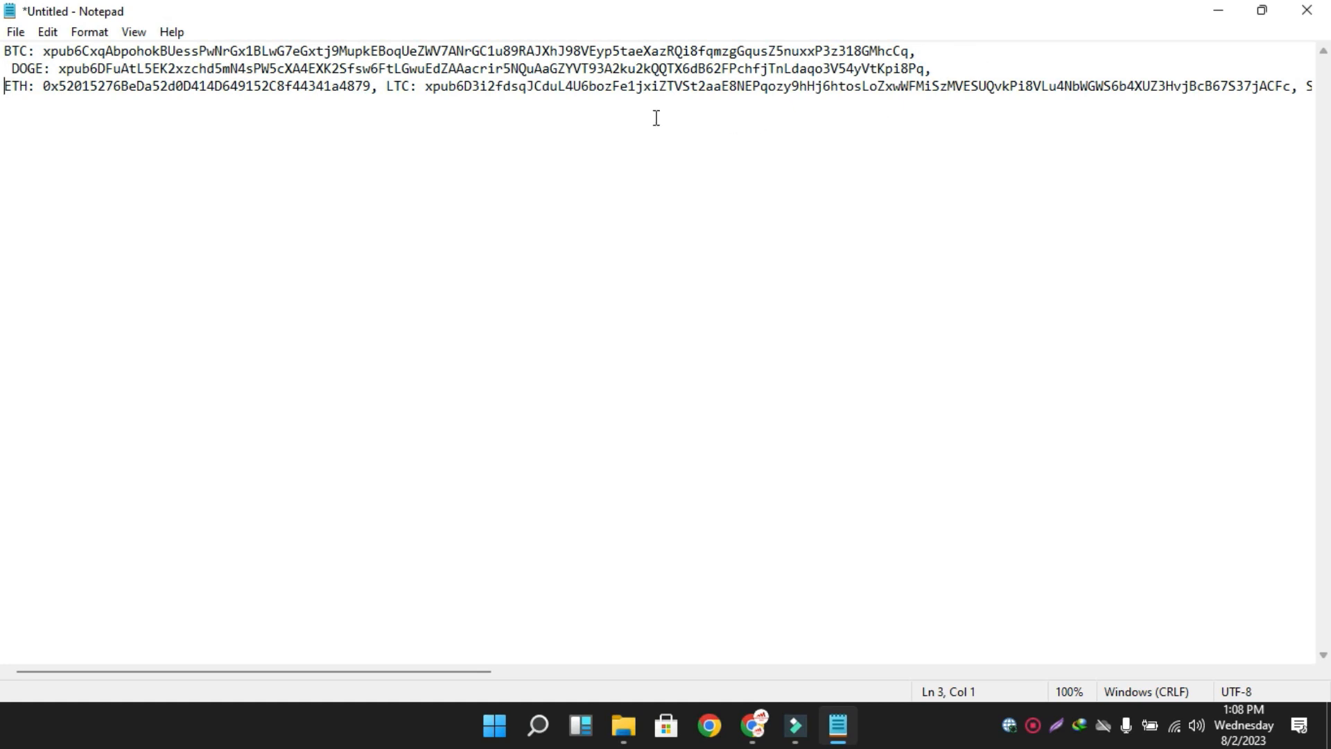
pyautogui.click(386, 88)
pyautogui.press('Return')
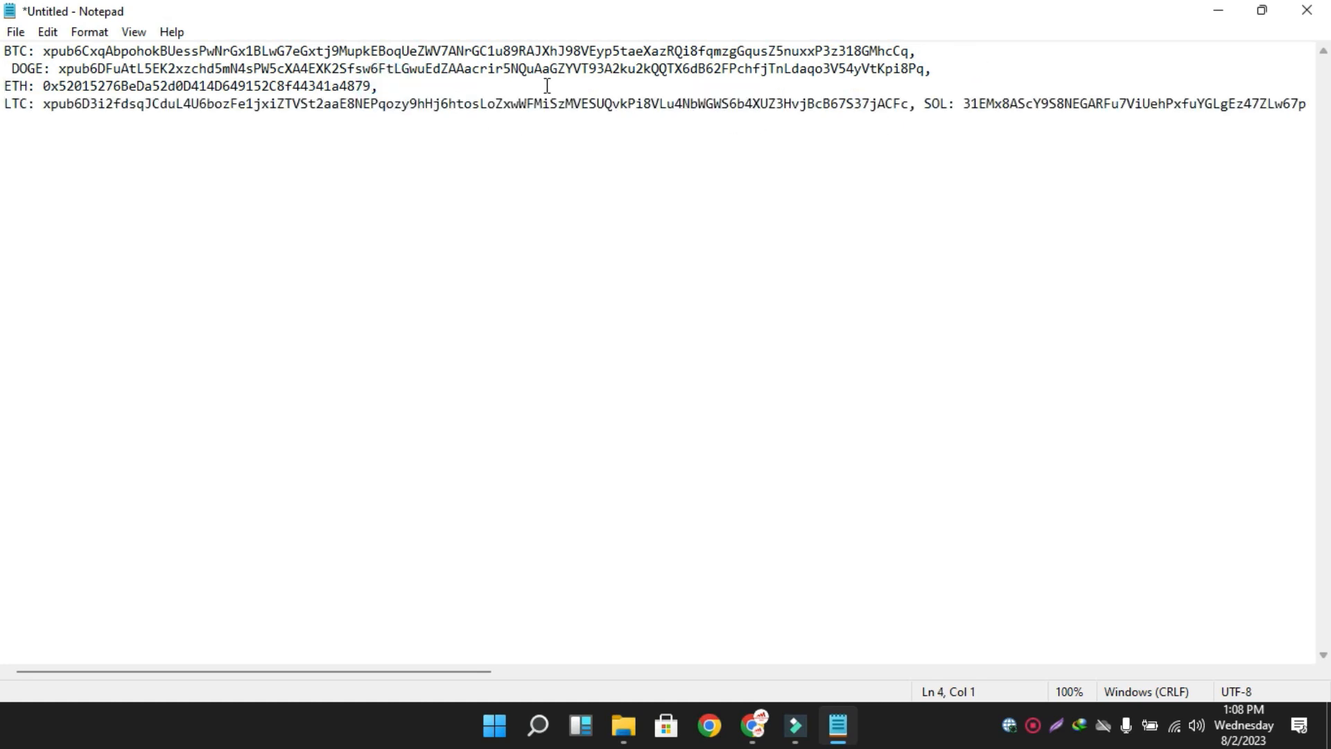
pyautogui.click(927, 104)
pyautogui.press('Return')
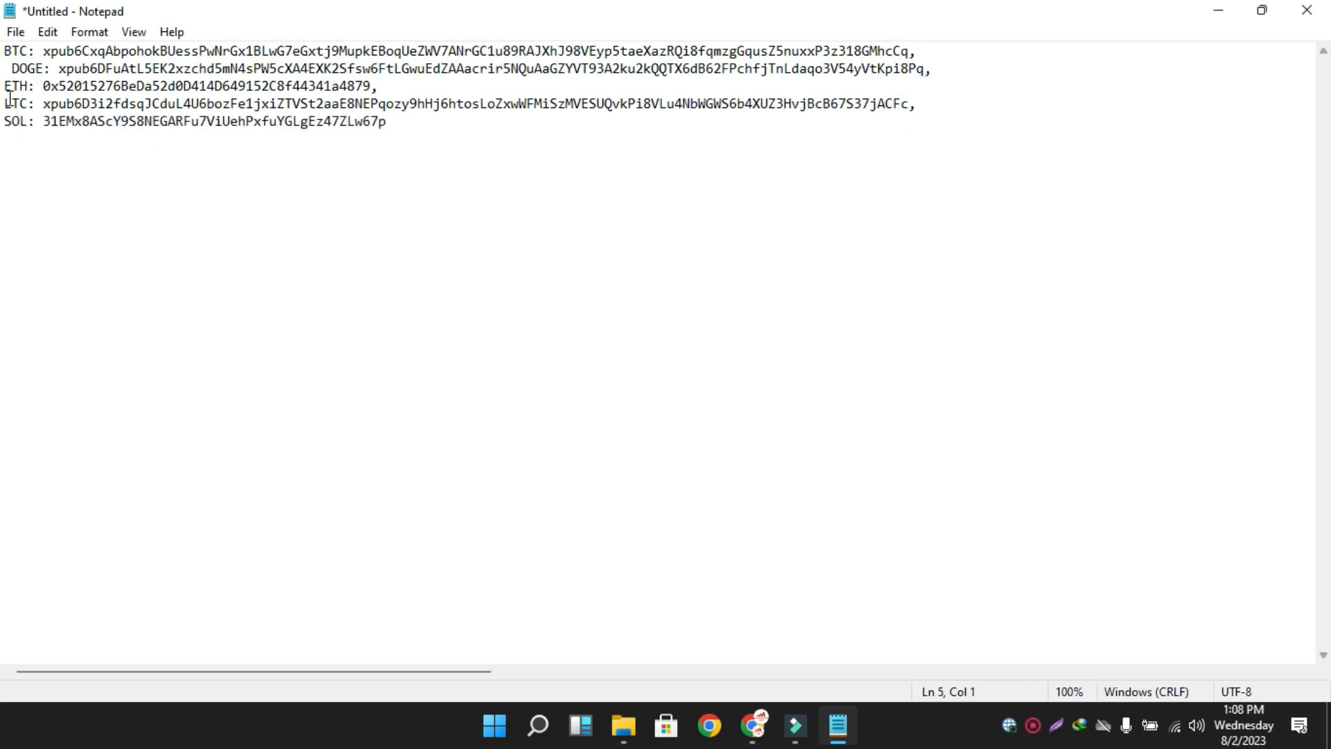
# Remove the leading space before the DOGE entry so it aligns with the other lines
pyautogui.click(9, 103)
pyautogui.press('BackSpace')
pyautogui.press('Return')
pyautogui.click(13, 68)
pyautogui.press('BackSpace')
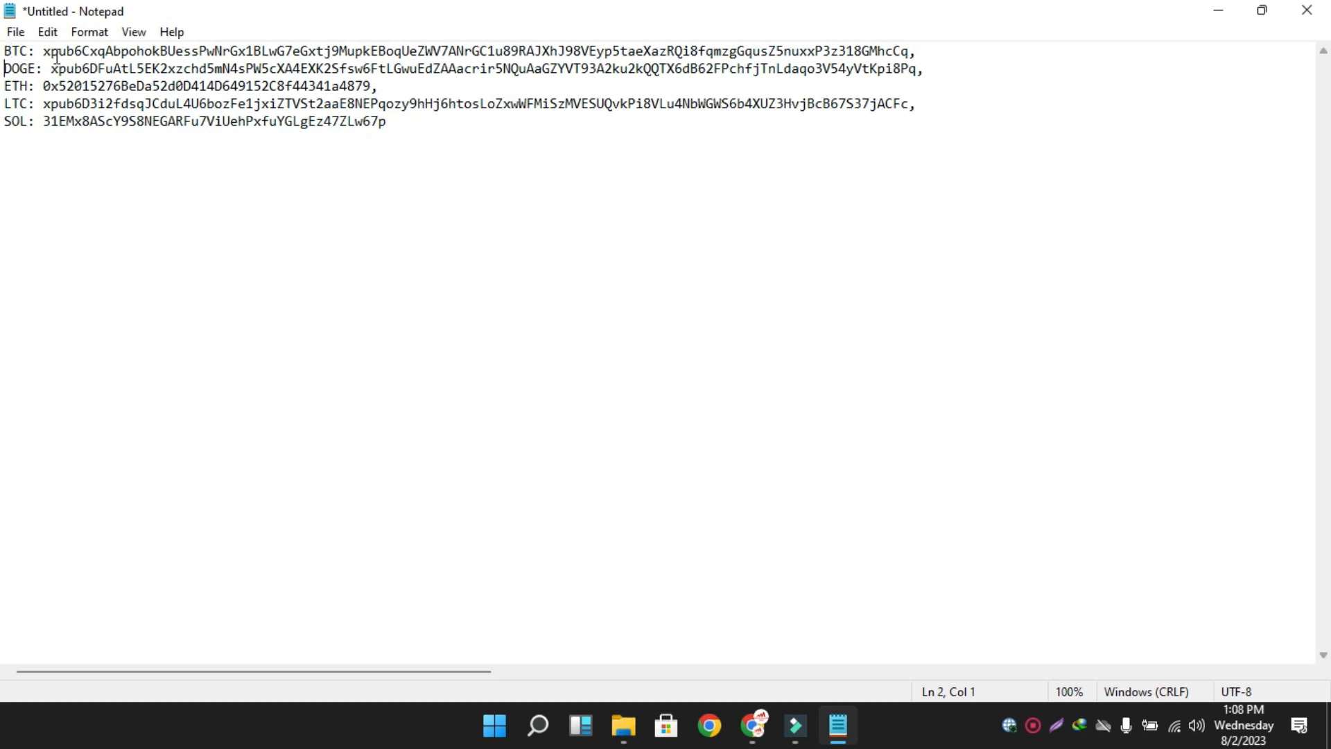
# Review the exported public keys and addresses per coin, highlighting the start of the BTC and SOL entries
pyautogui.moveTo(43, 52); pyautogui.dragTo(250, 35)
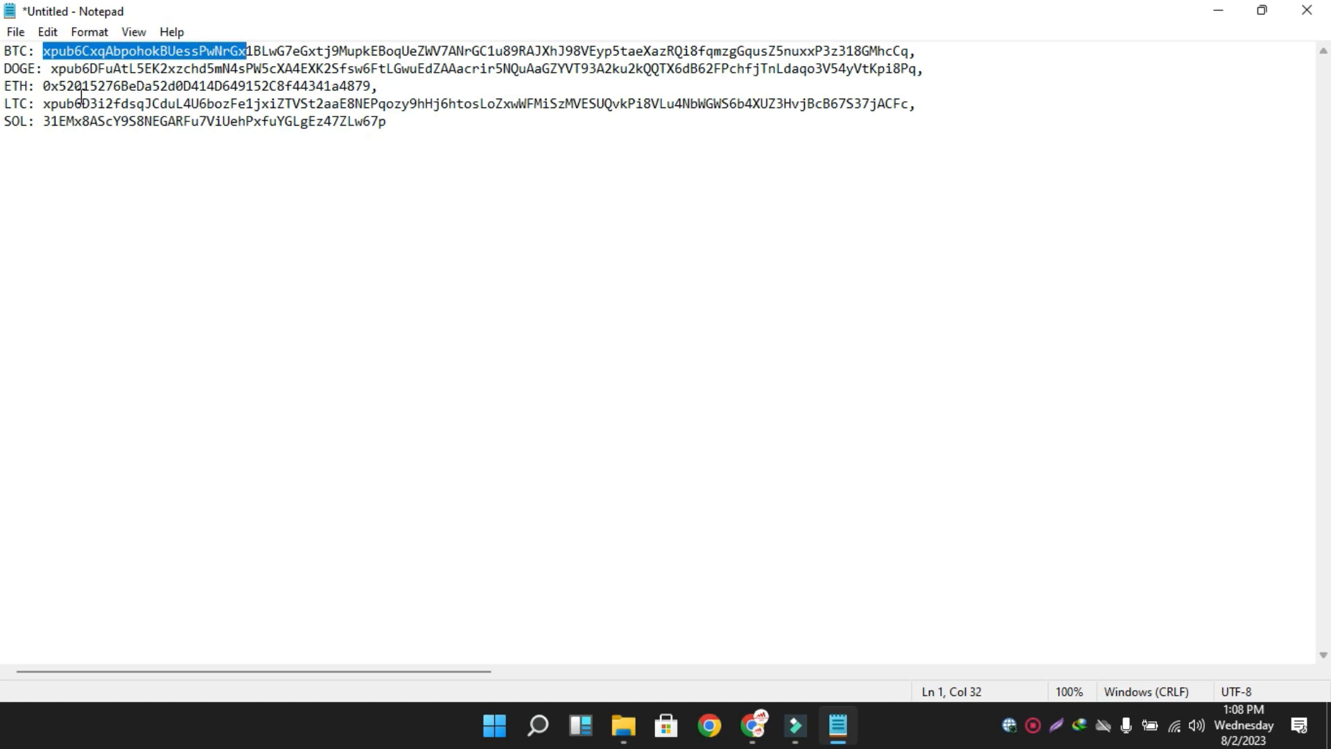
pyautogui.moveTo(50, 69); pyautogui.dragTo(167, 86)
pyautogui.click(123, 88)
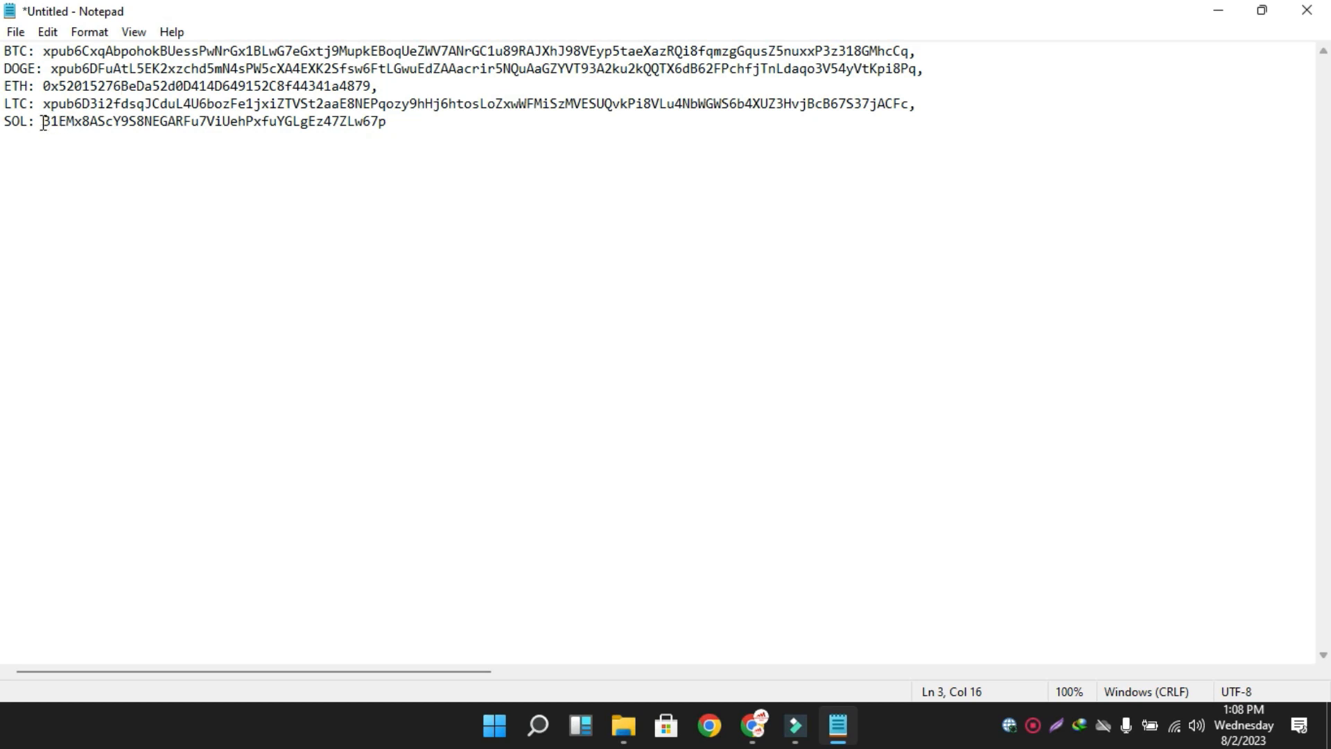
pyautogui.moveTo(43, 124); pyautogui.dragTo(161, 123)
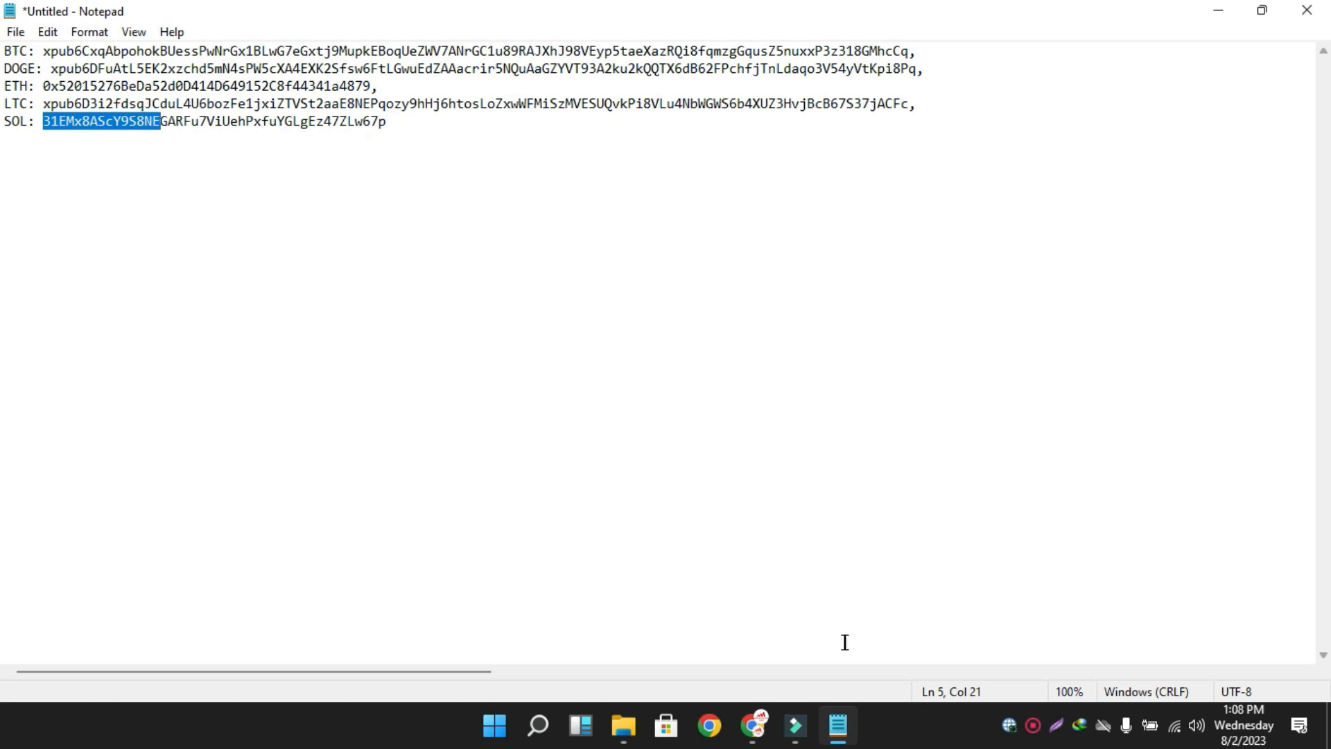
# Switch back to the Coinbase Wallet extension, leave the public address export and open the list of receiving addresses
pyautogui.click(751, 610)
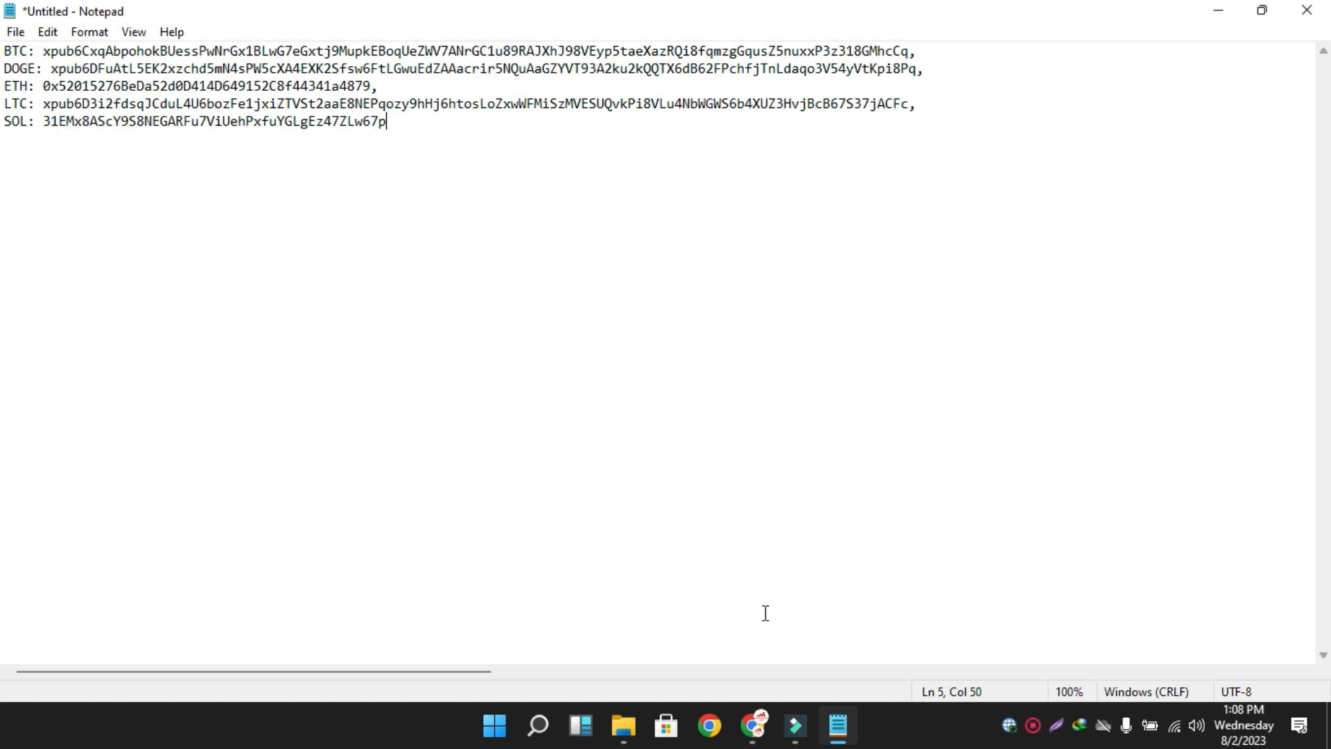
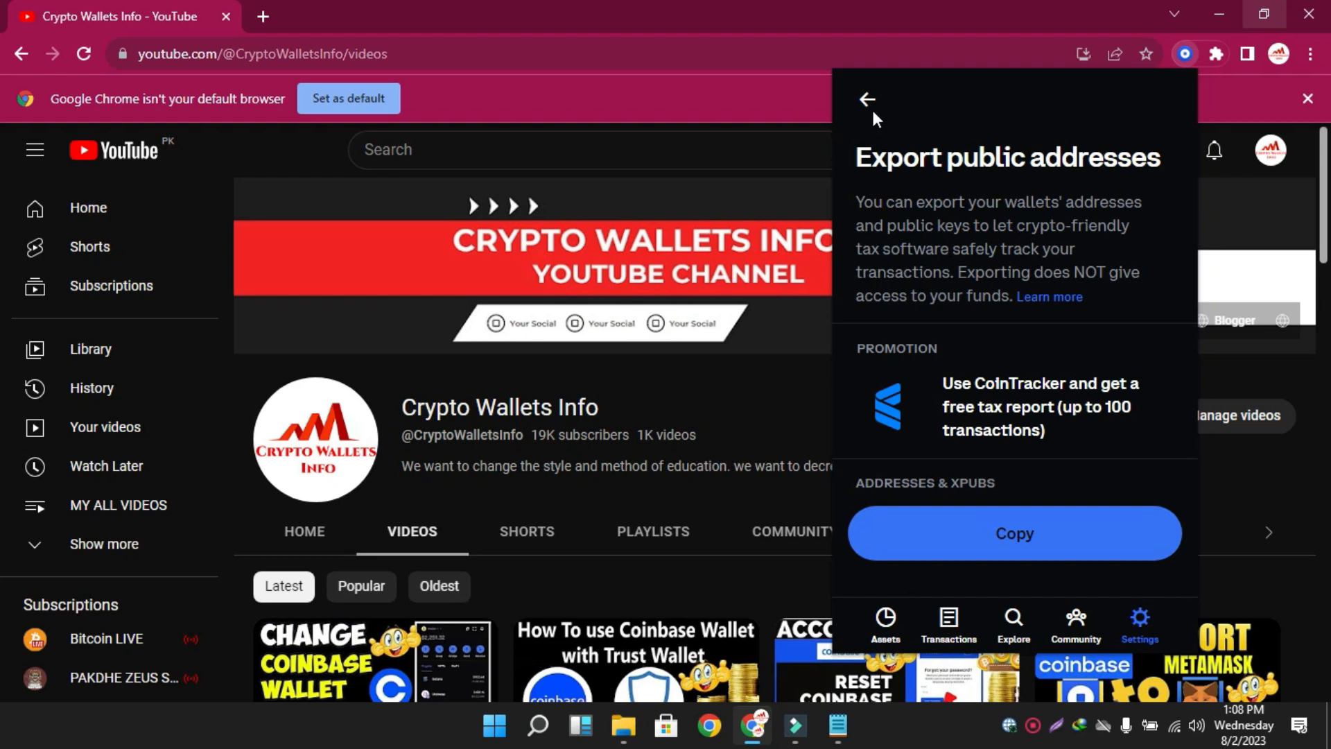
pyautogui.click(870, 103)
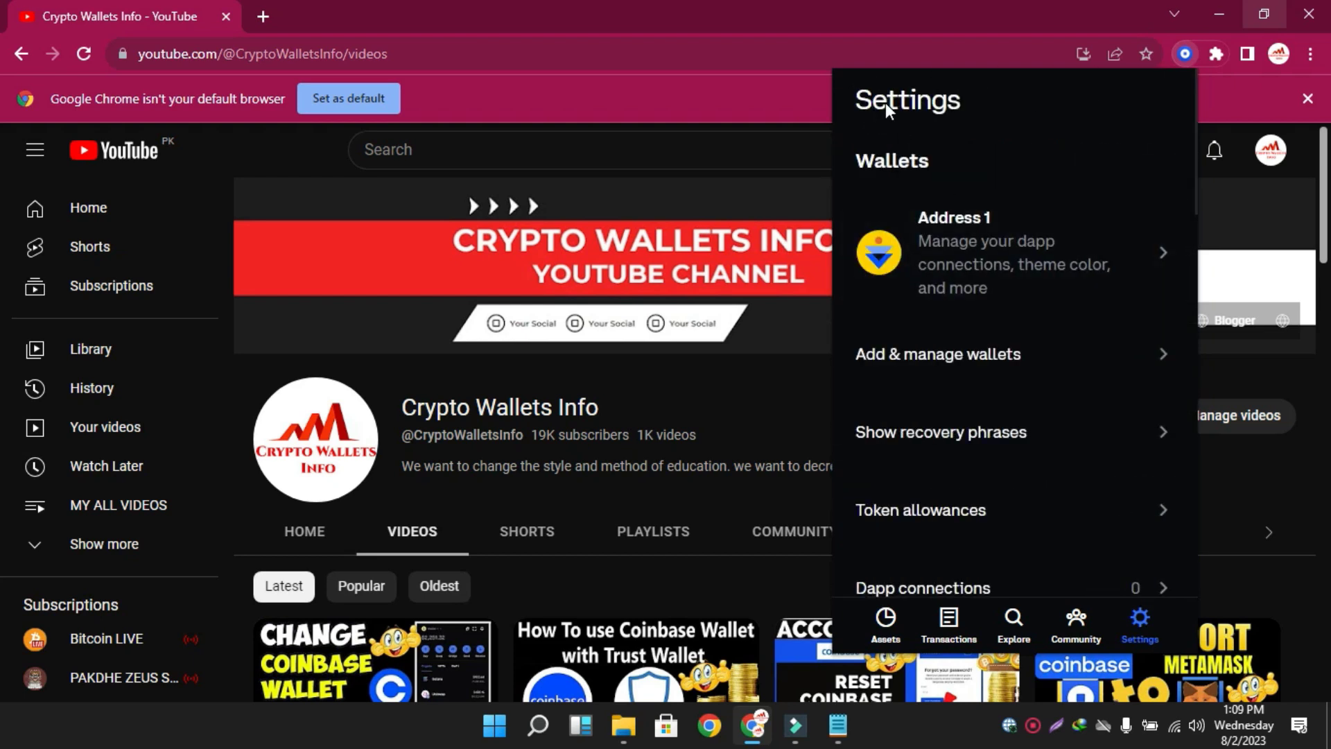
pyautogui.click(883, 624)
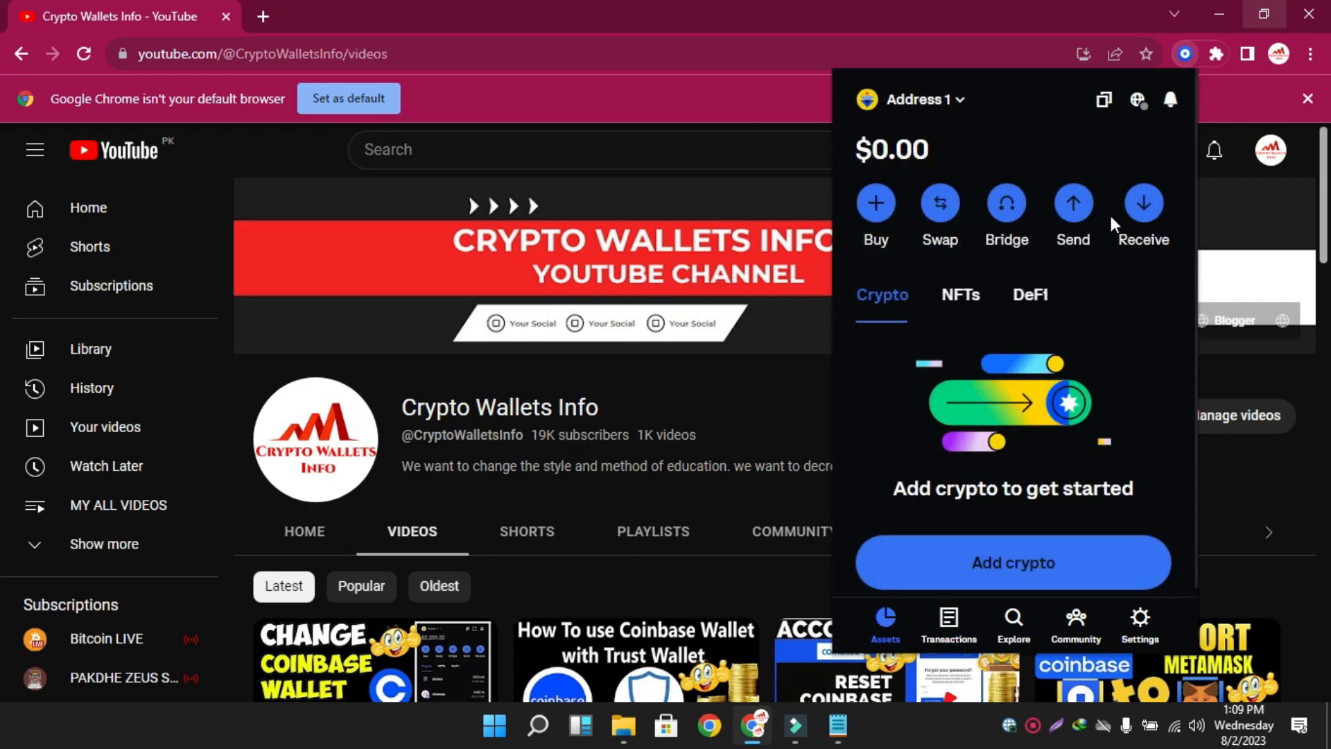
pyautogui.click(1142, 204)
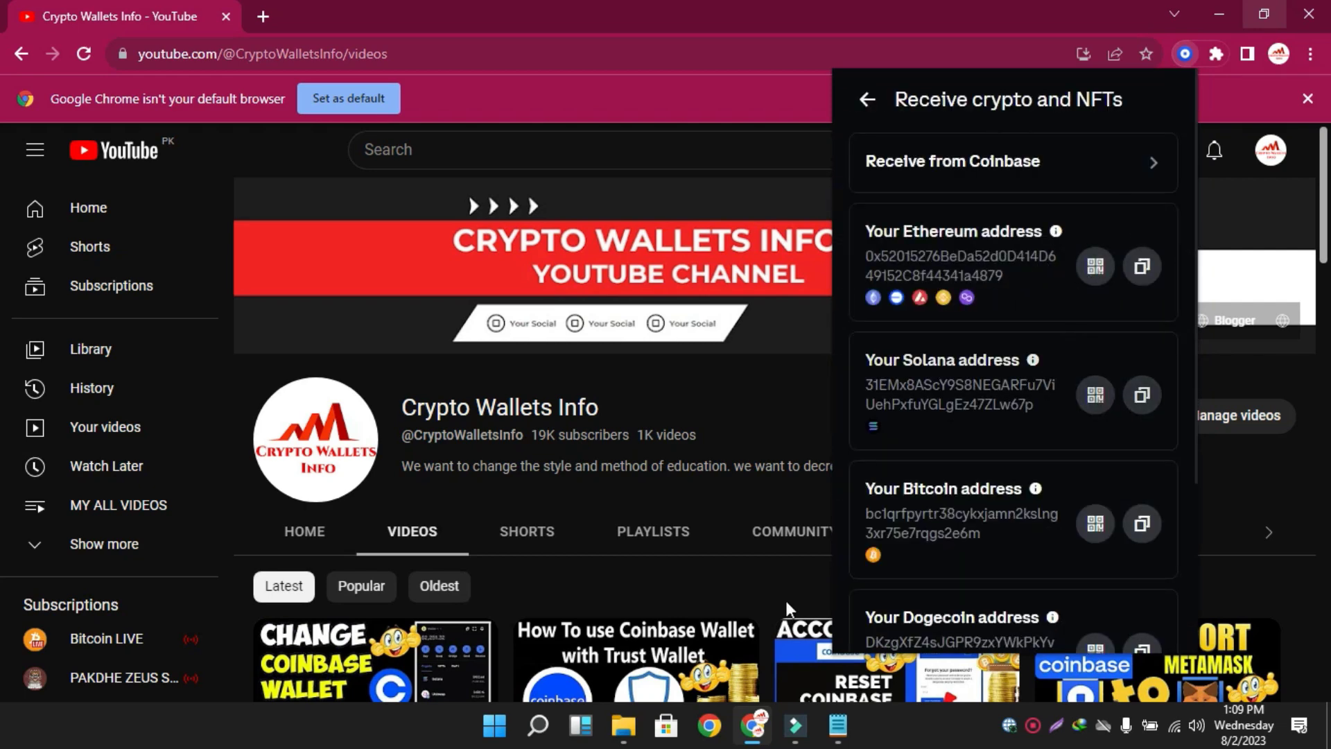
# Bring up Notepad as a smaller window and compare its ETH, SOL and BTC entries with the wallet's receiving addresses
pyautogui.click(838, 729)
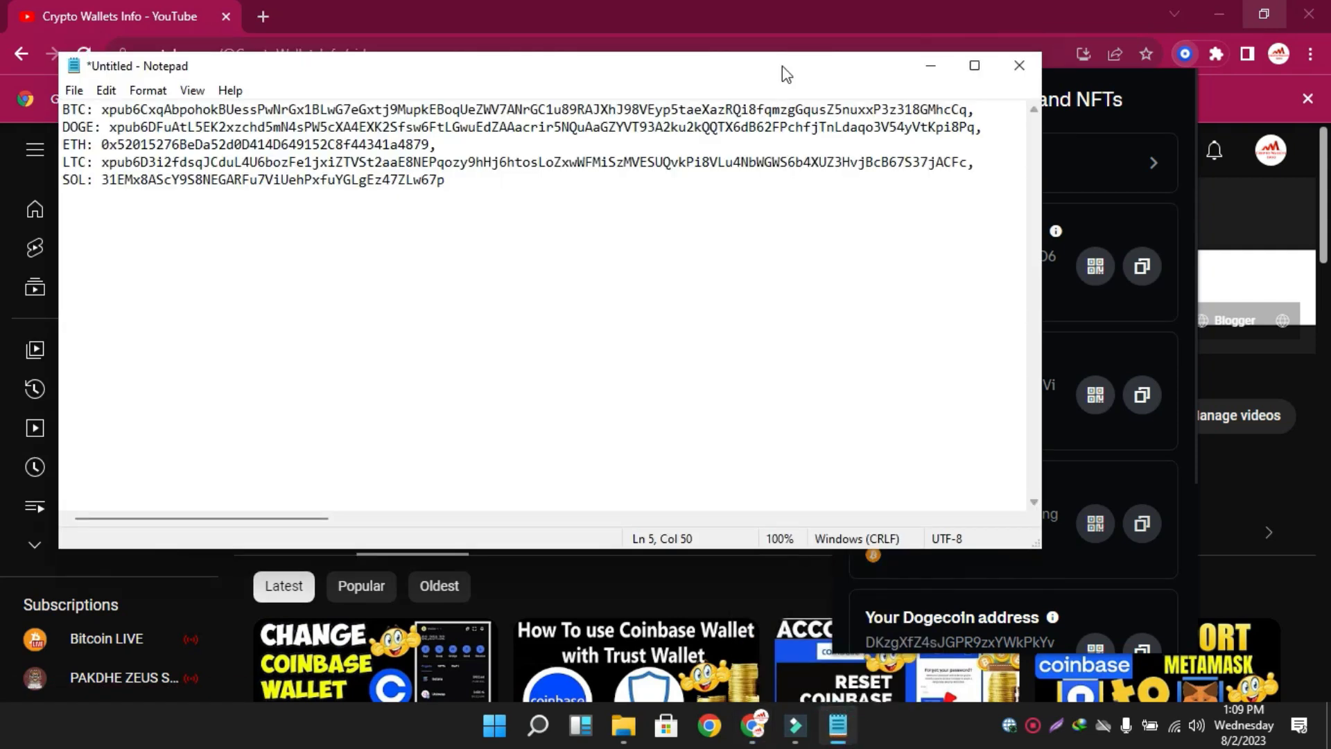
pyautogui.moveTo(668, 80); pyautogui.dragTo(1019, 366)
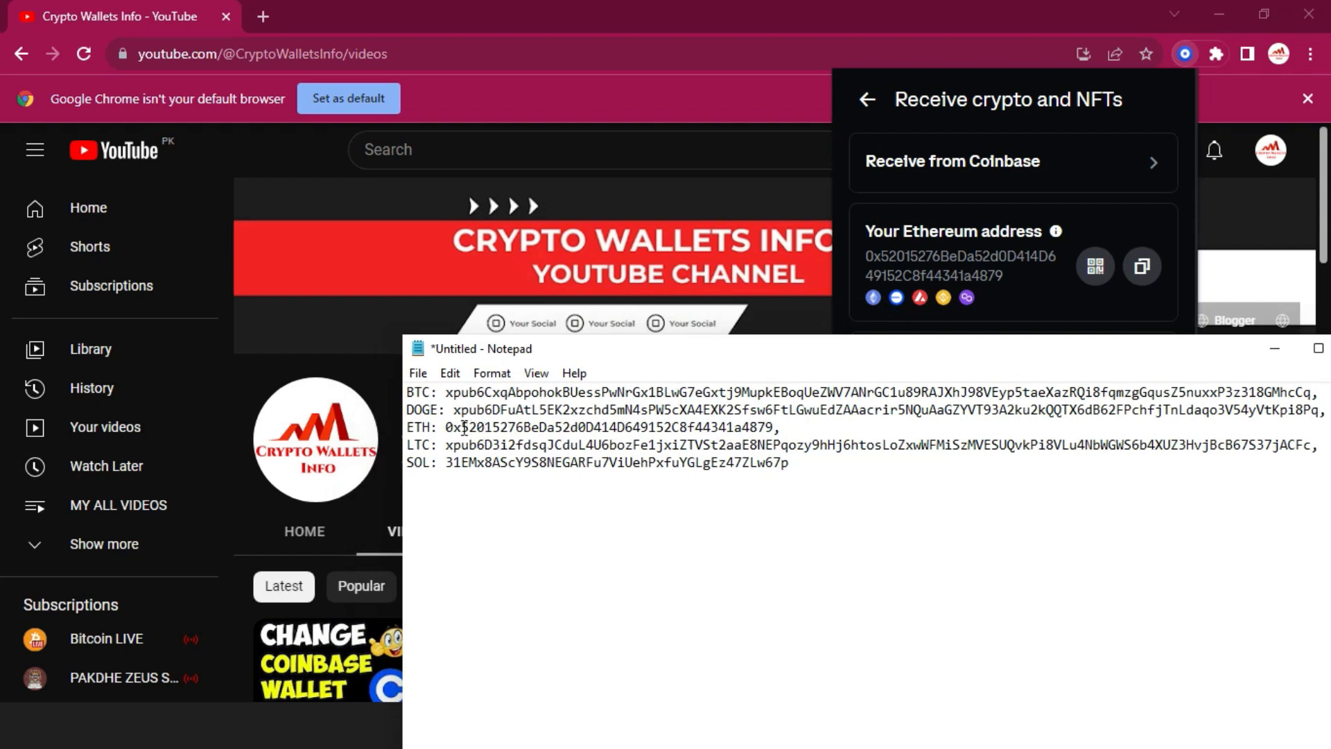
pyautogui.moveTo(446, 427); pyautogui.dragTo(454, 428)
pyautogui.moveTo(759, 427); pyautogui.dragTo(774, 427)
pyautogui.moveTo(1051, 358); pyautogui.dragTo(1215, 481)
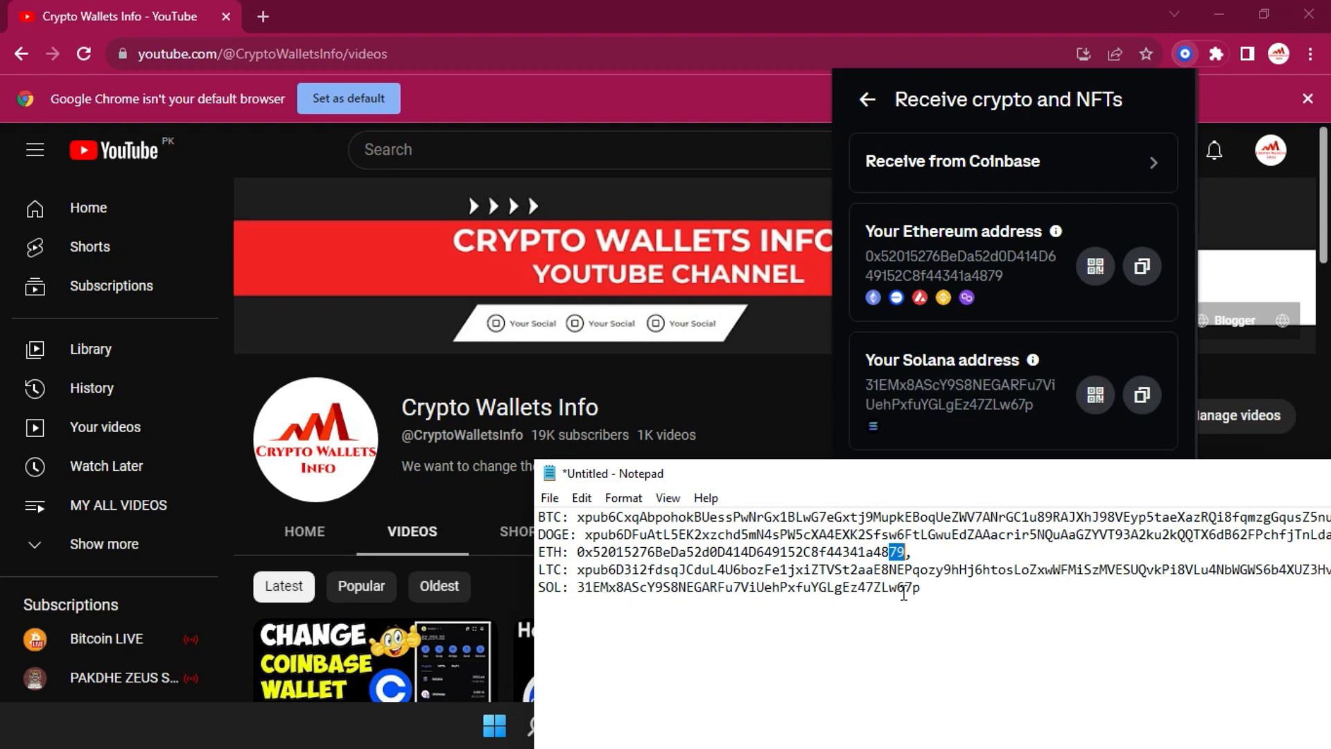
pyautogui.moveTo(1048, 471); pyautogui.dragTo(1230, 597)
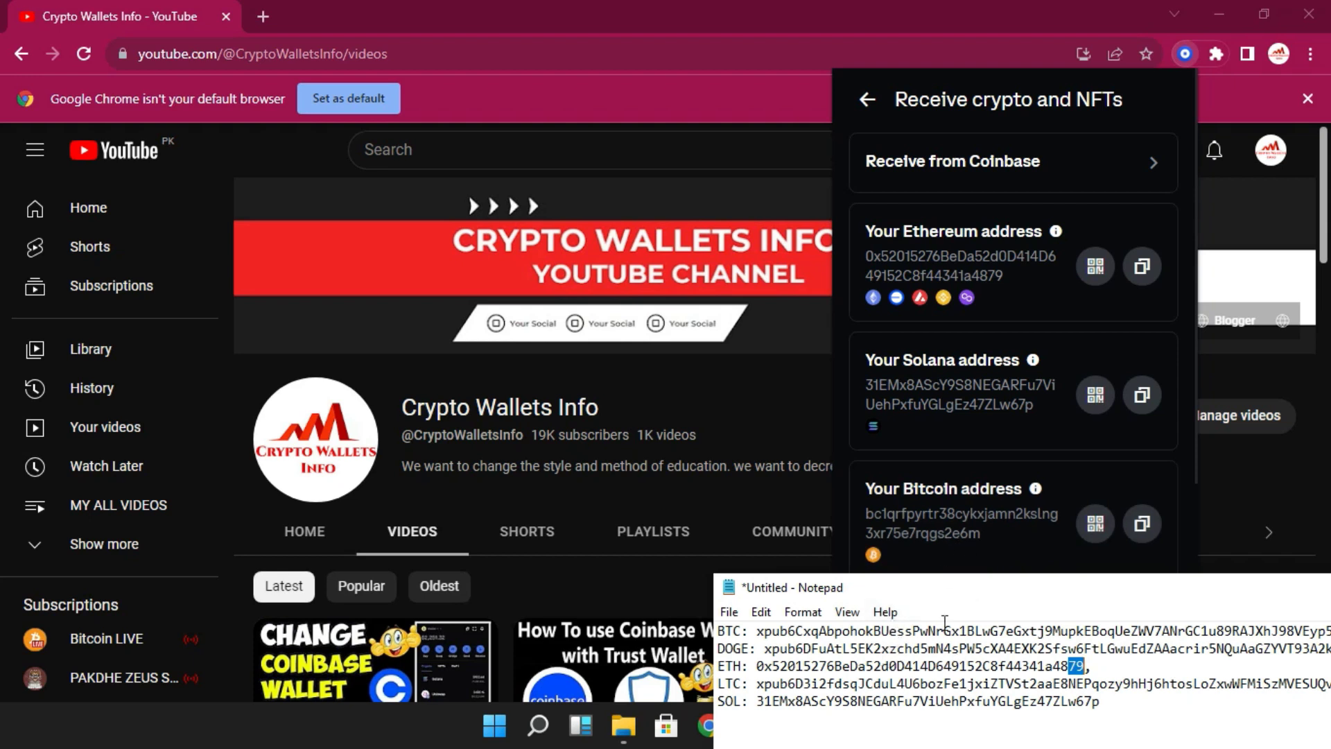
pyautogui.moveTo(1029, 590); pyautogui.dragTo(989, 592)
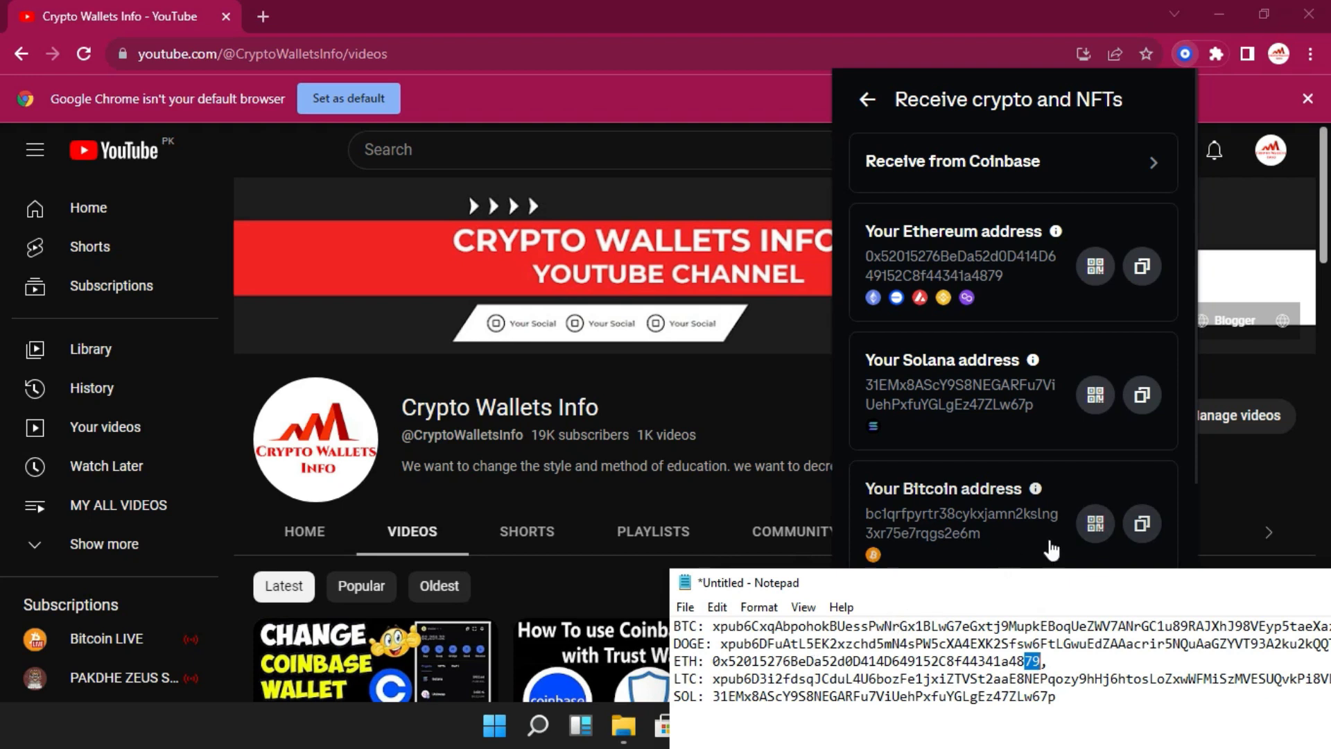
# Copy the Bitcoin receiving address and view its QR code in both the Legacy and SegWit formats
pyautogui.click(1140, 524)
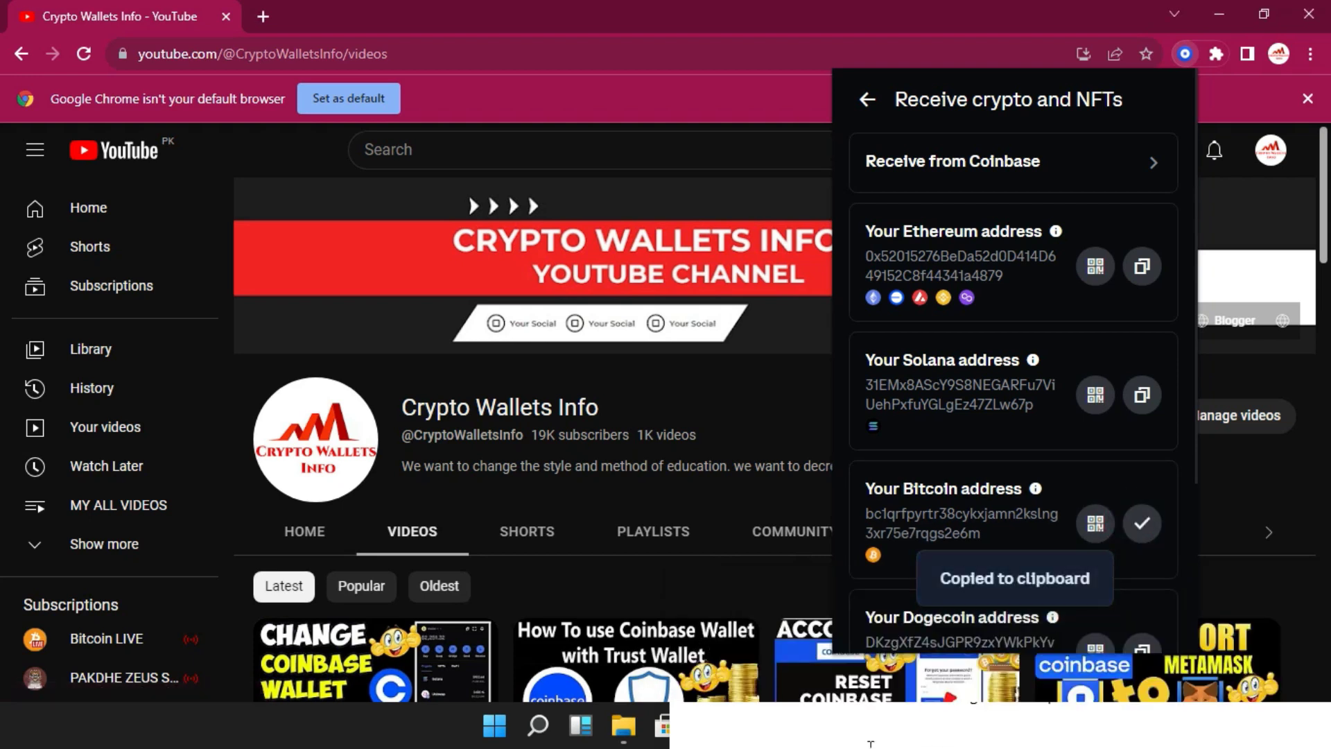
pyautogui.click(912, 632)
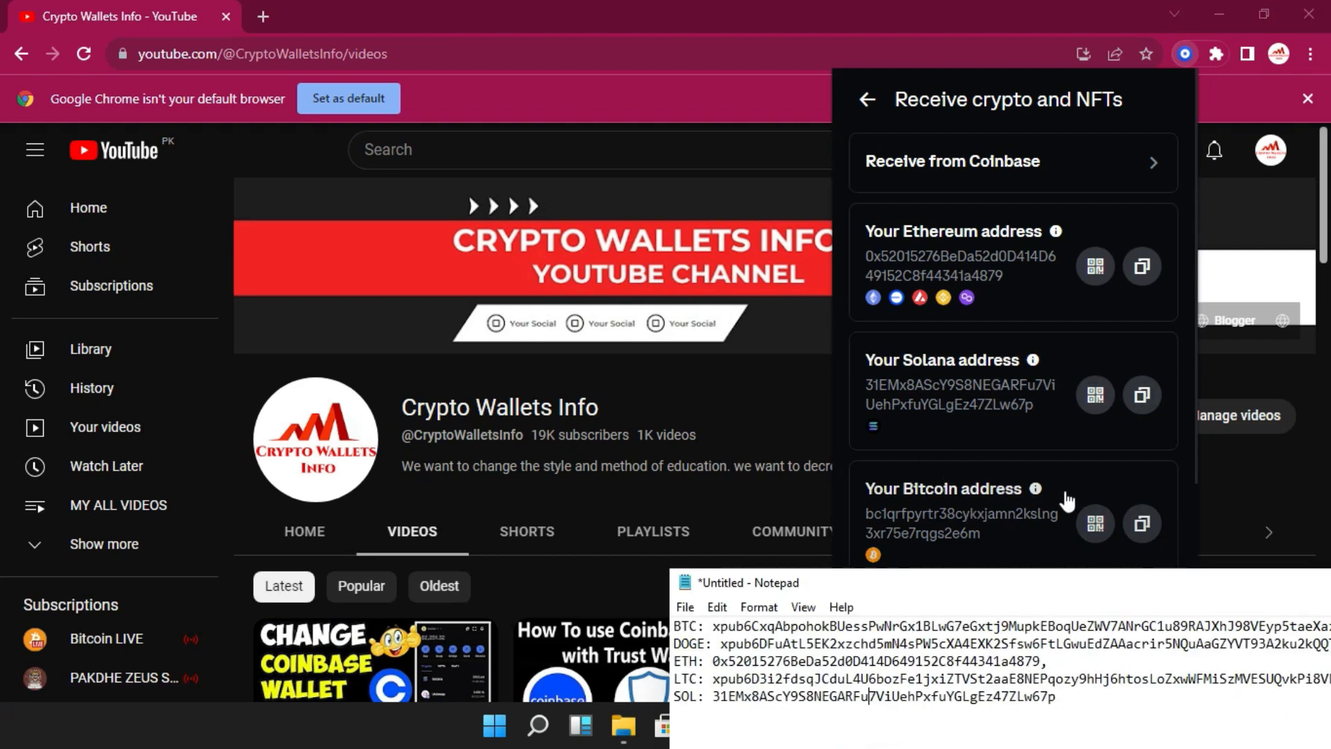
pyautogui.click(1095, 525)
pyautogui.click(1095, 525)
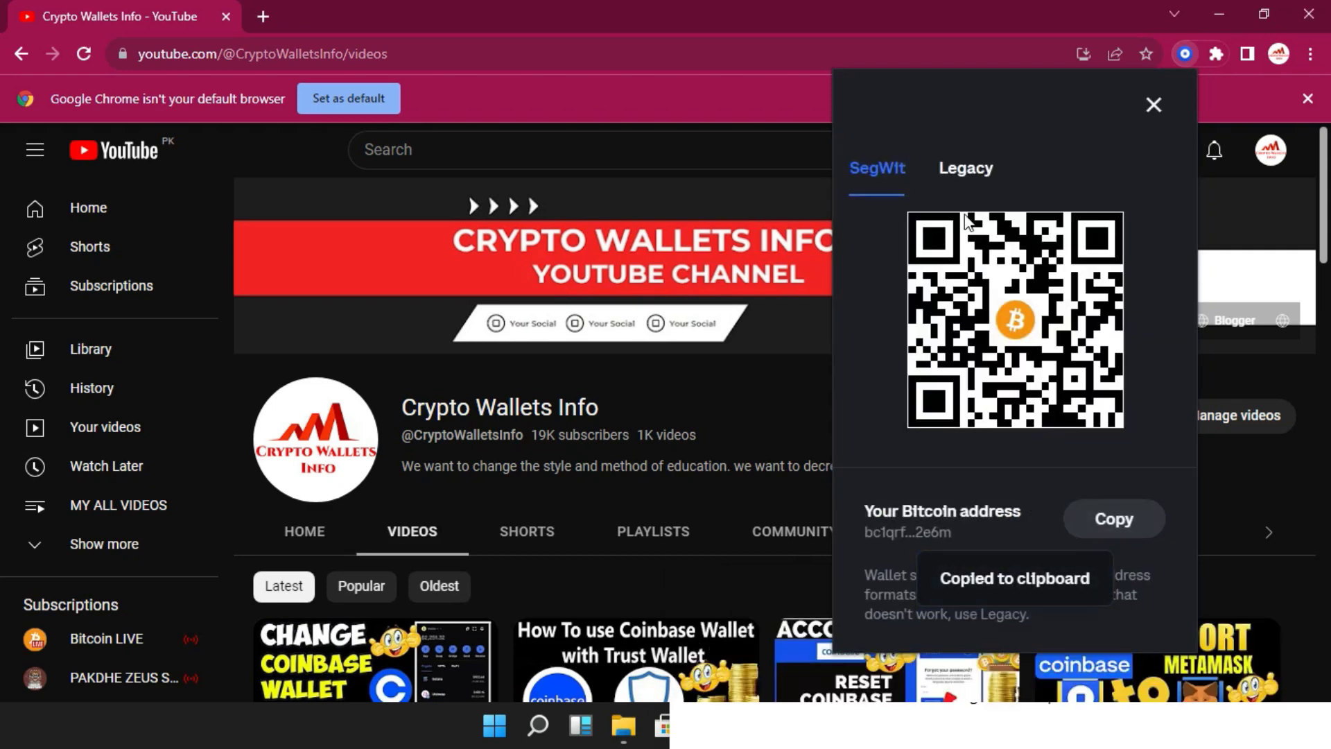
pyautogui.click(967, 180)
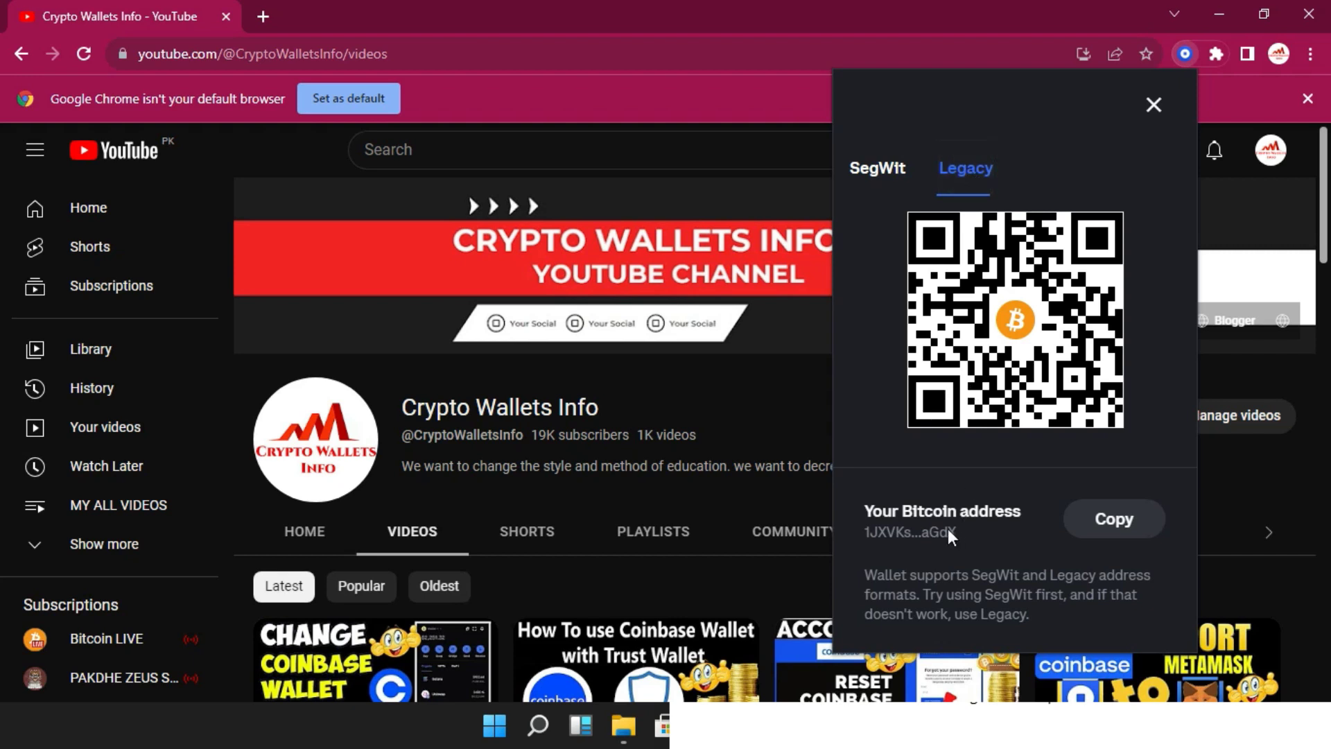
pyautogui.click(878, 175)
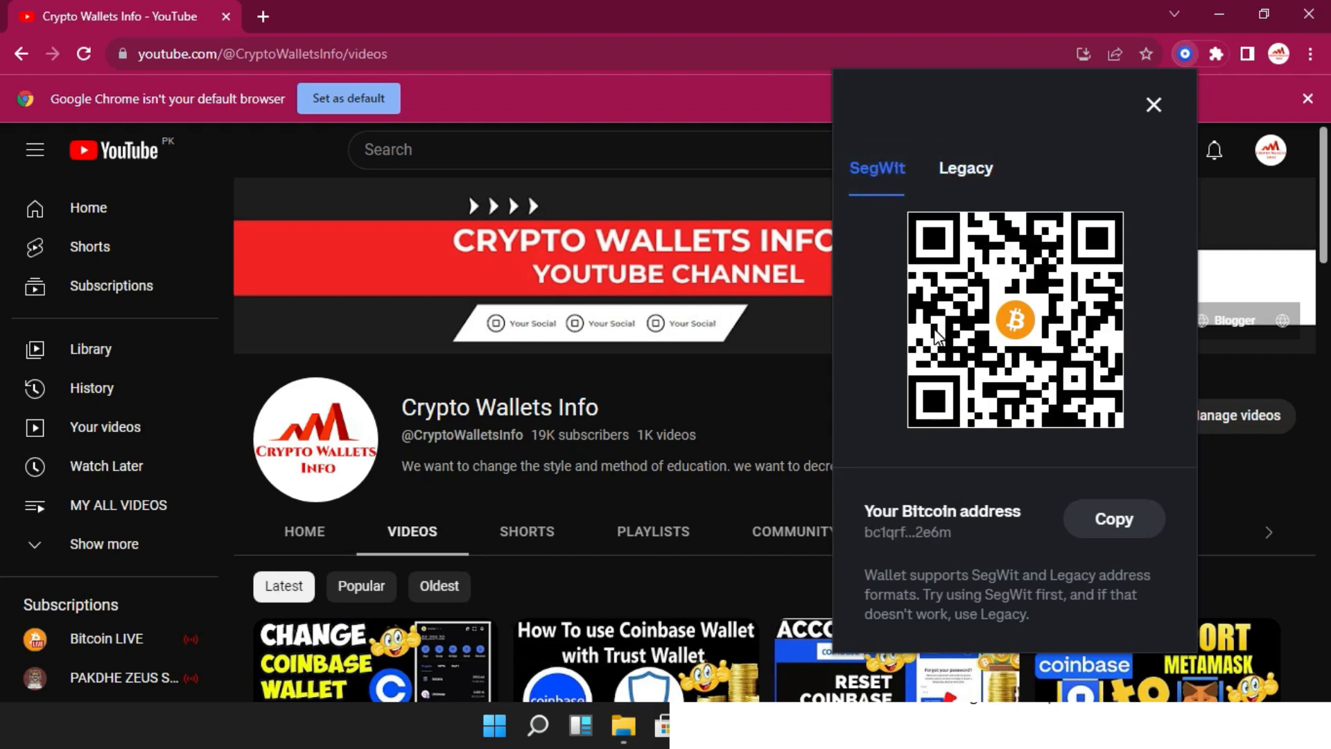
# Place the Notepad window beside the Bitcoin QR code to compare the exported BTC xpub with the SegWit address
pyautogui.click(812, 722)
pyautogui.moveTo(927, 585); pyautogui.dragTo(666, 473)
pyautogui.moveTo(784, 458); pyautogui.dragTo(567, 383)
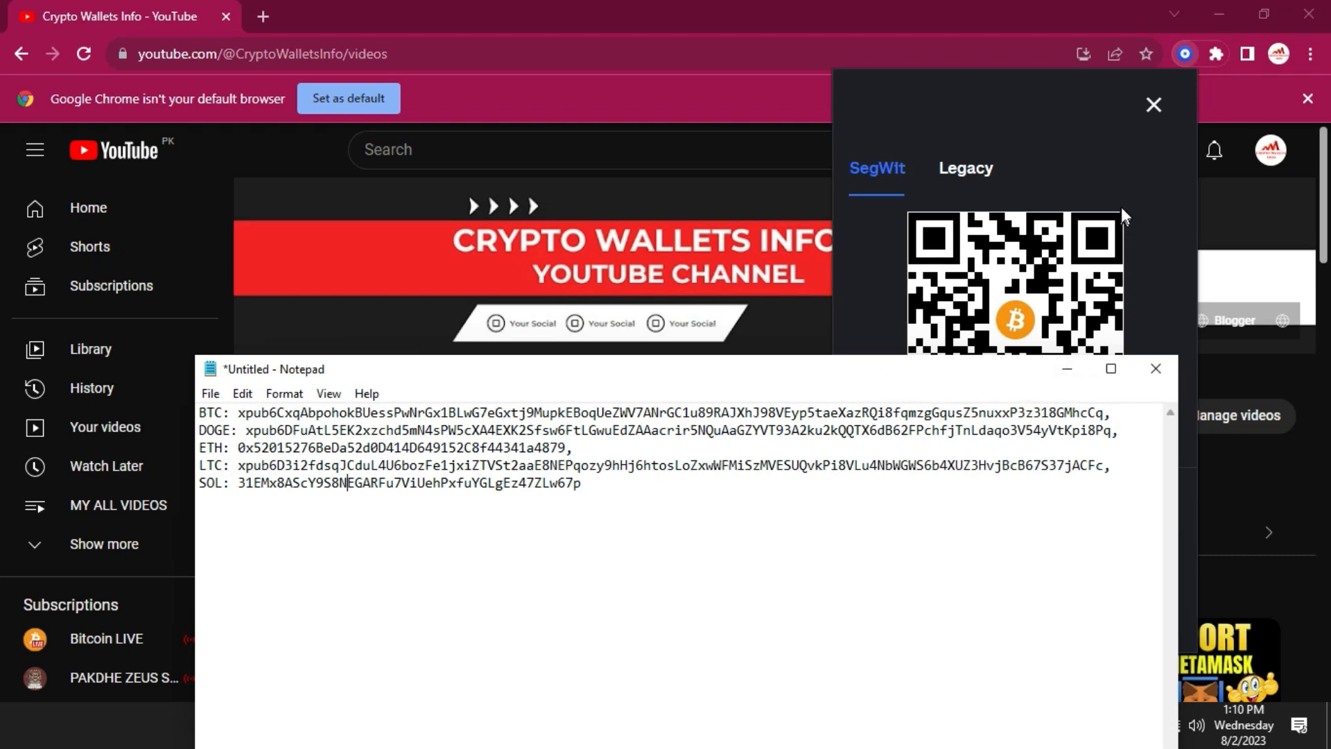
pyautogui.moveTo(988, 384); pyautogui.dragTo(866, 385)
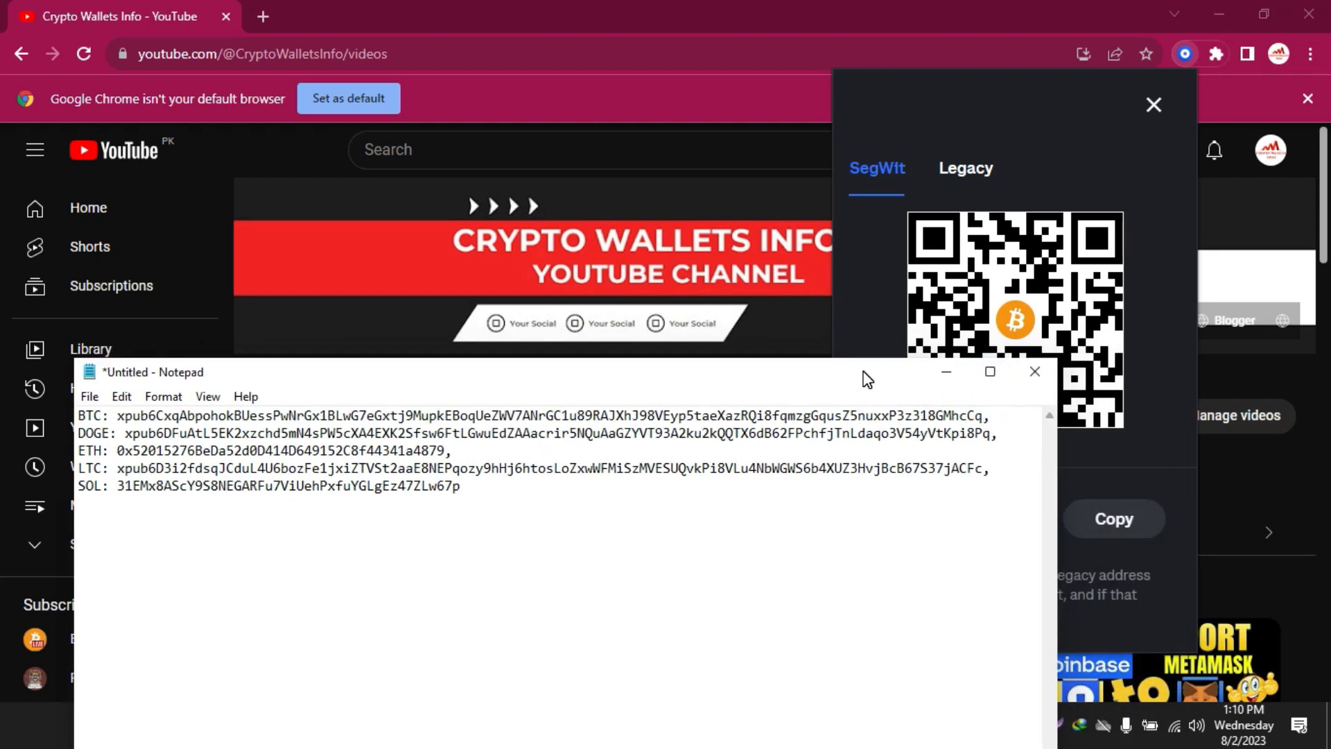
# Close the Bitcoin QR code, return to the wallet's assets overview and dismiss the Coinbase Wallet extension
pyautogui.click(864, 305)
pyautogui.click(1153, 106)
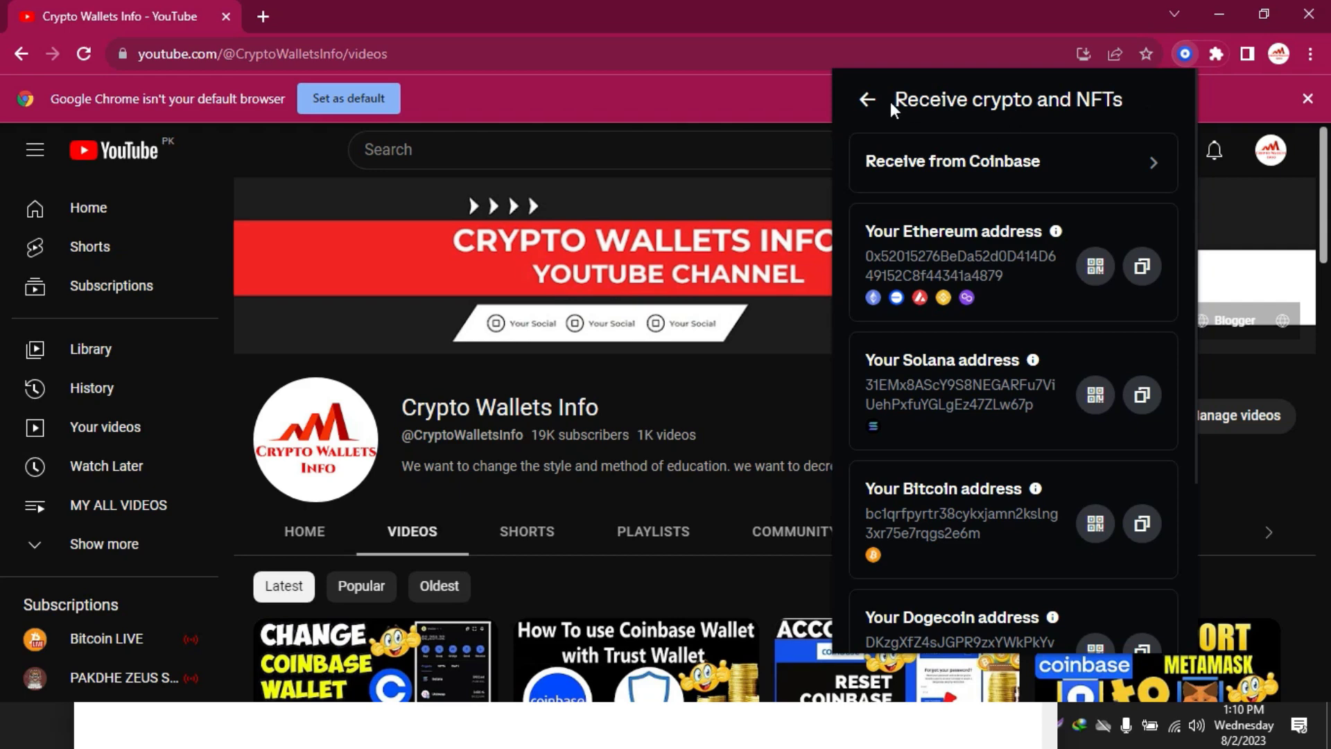
pyautogui.click(867, 108)
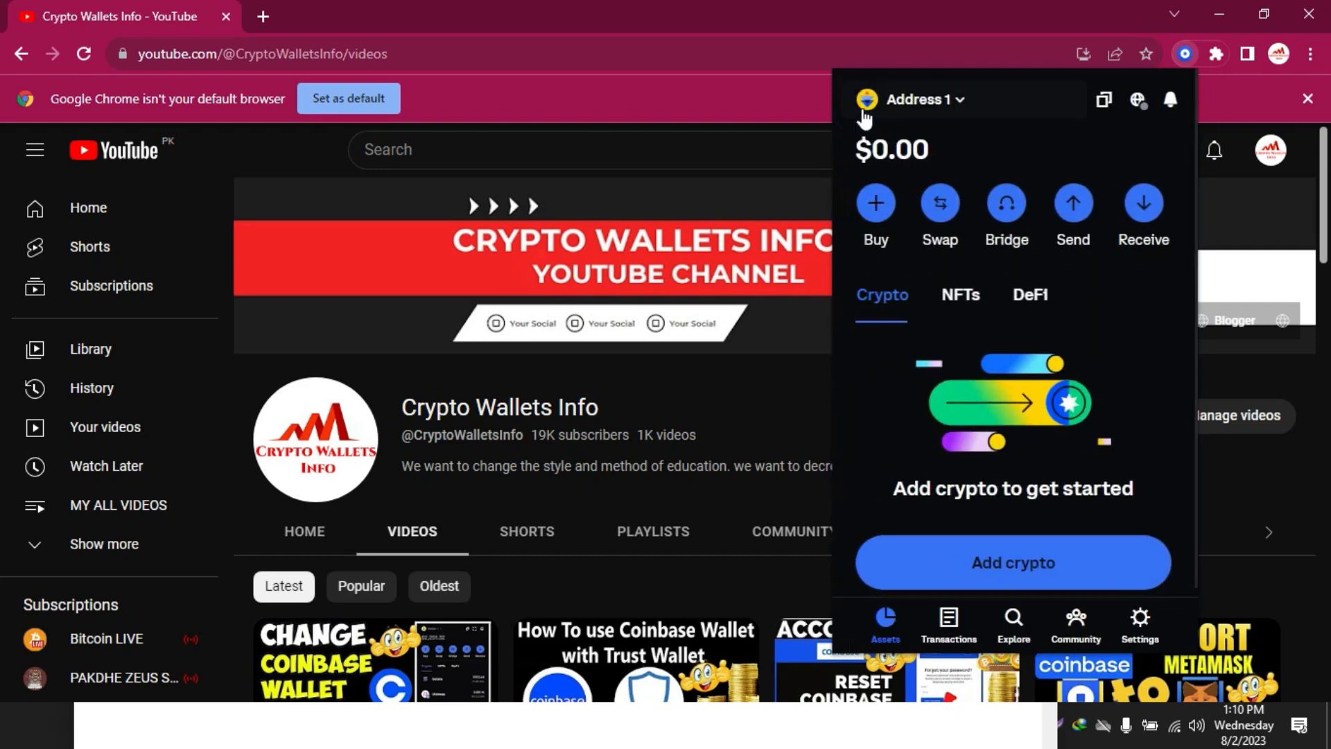
pyautogui.click(727, 98)
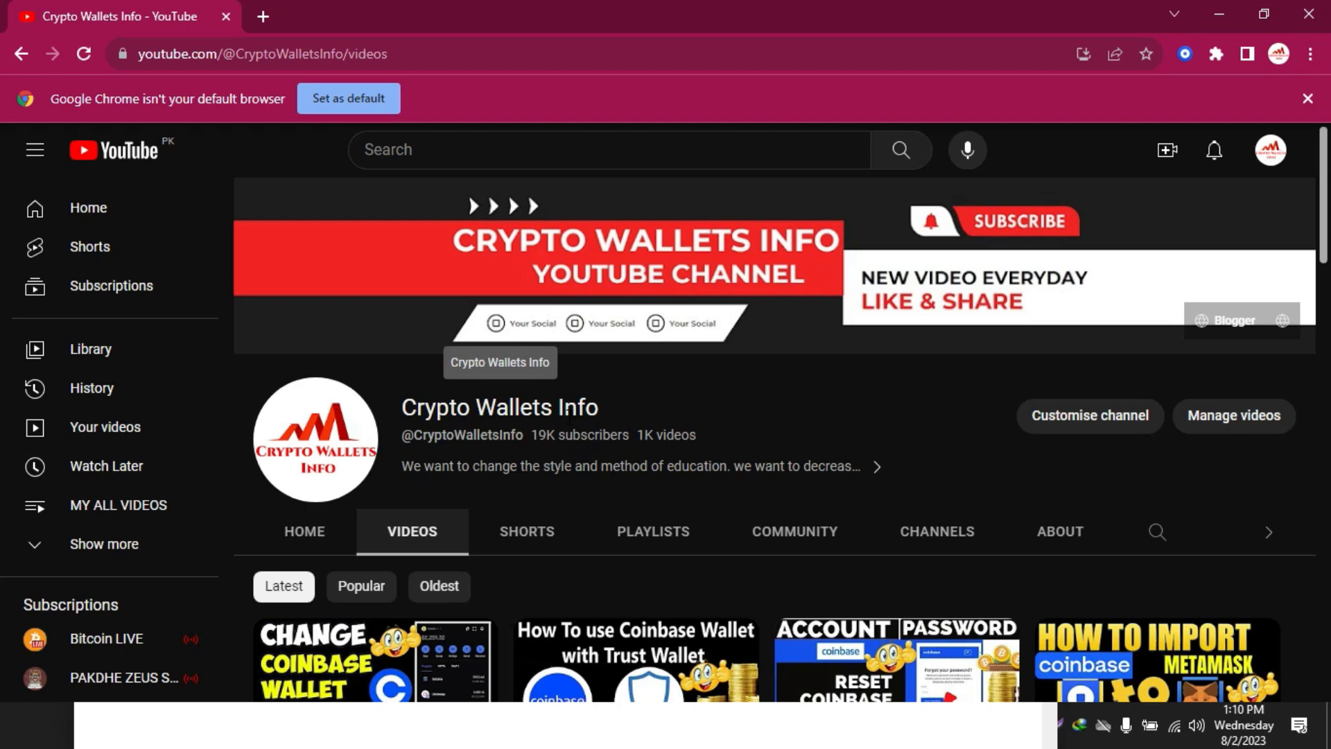
pyautogui.moveTo(1325, 173); pyautogui.dragTo(1324, 315)
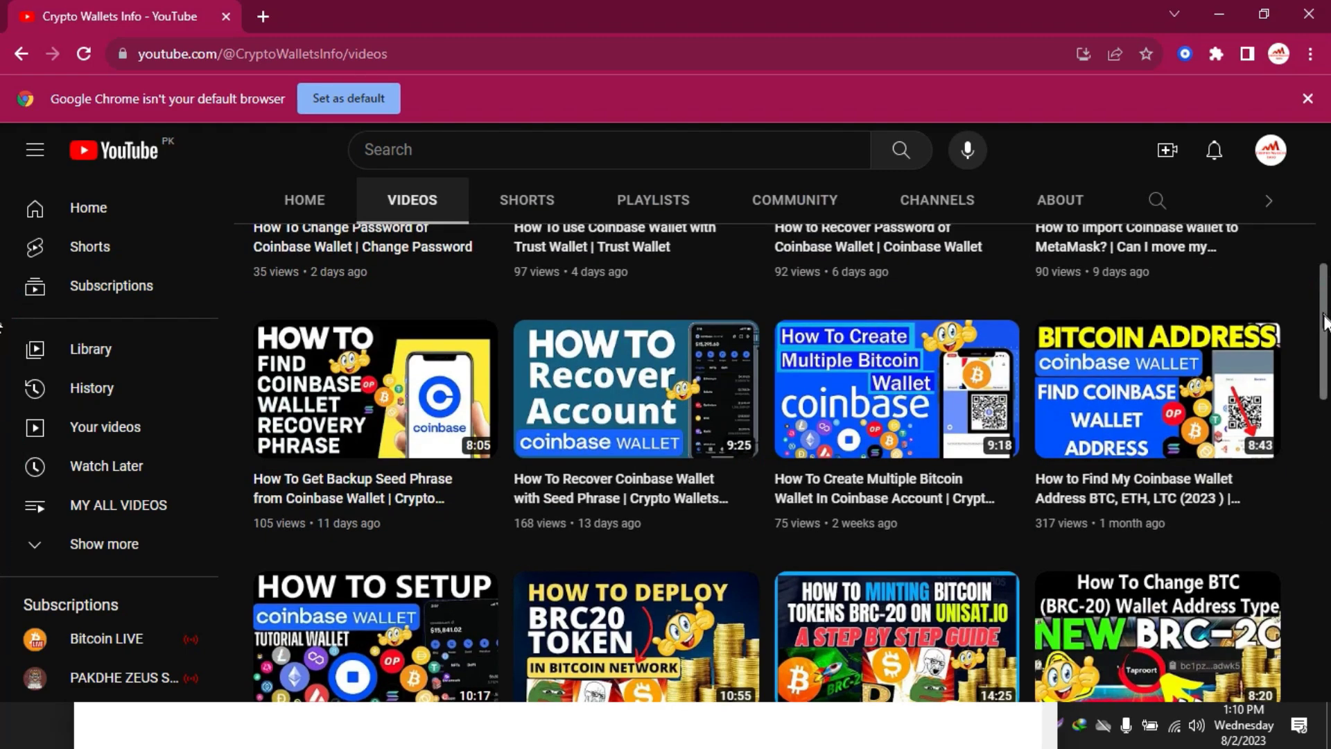
pyautogui.moveTo(1325, 315); pyautogui.dragTo(1324, 367)
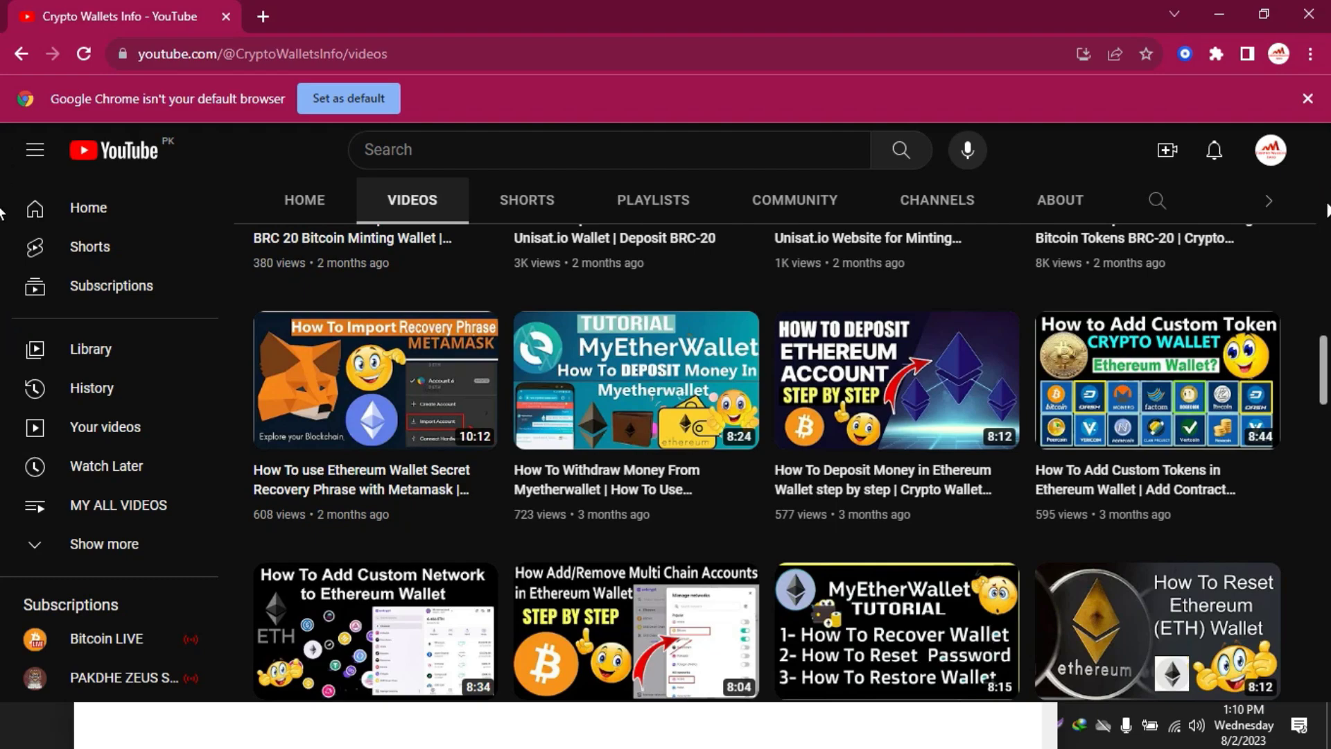
pyautogui.moveTo(1325, 371); pyautogui.dragTo(1325, 149)
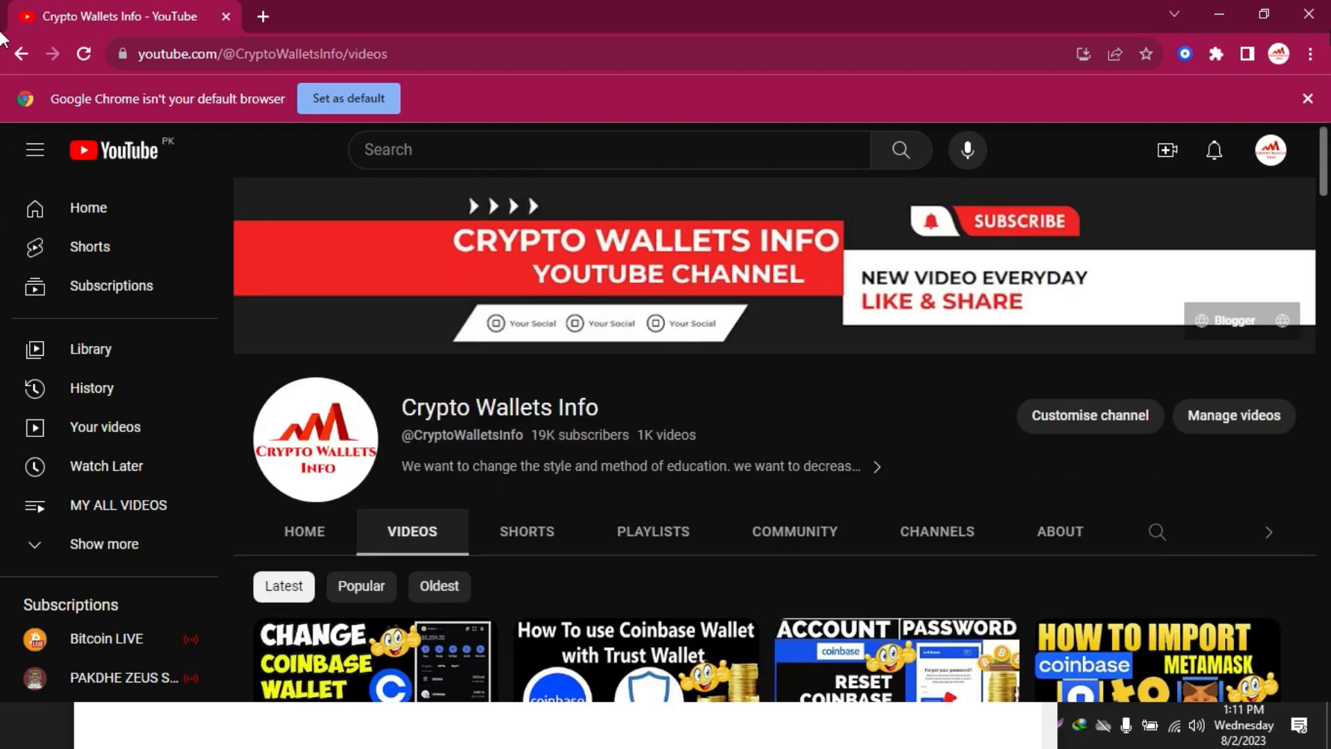